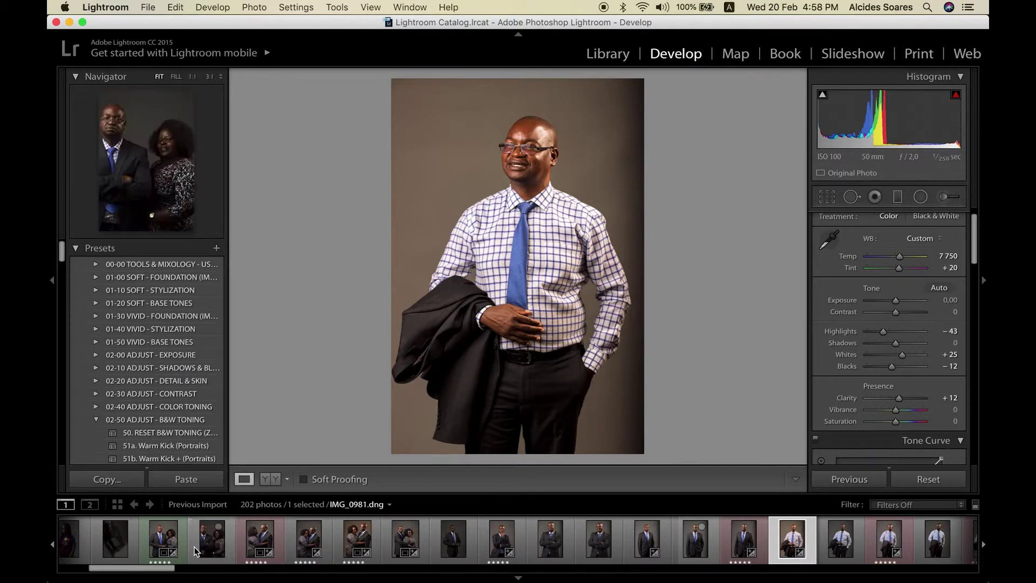
Open the embracing-couple photo IMG_0988.dng from the filmstrip and view its Before version
left_click(351, 540)
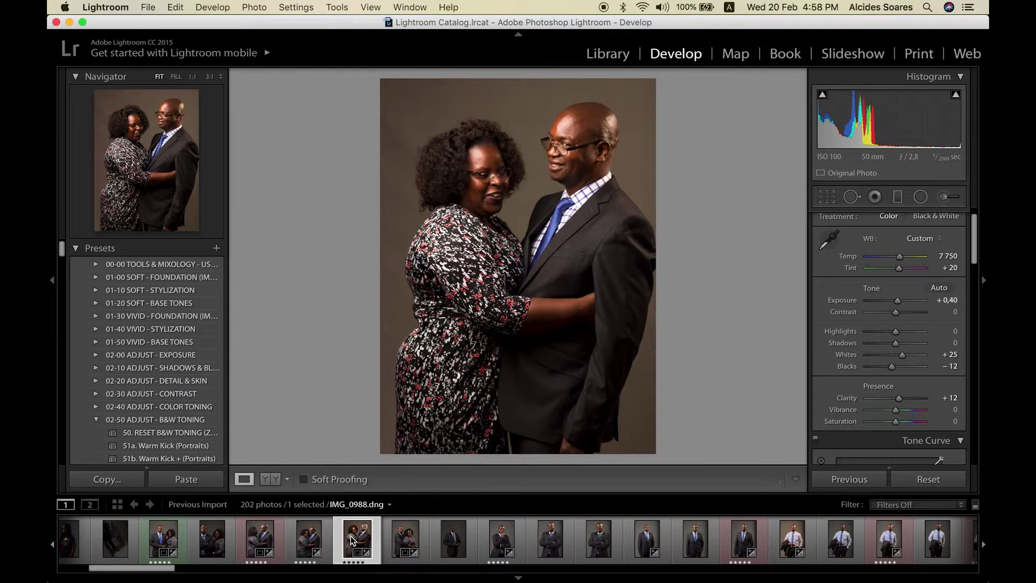
key("backslash")
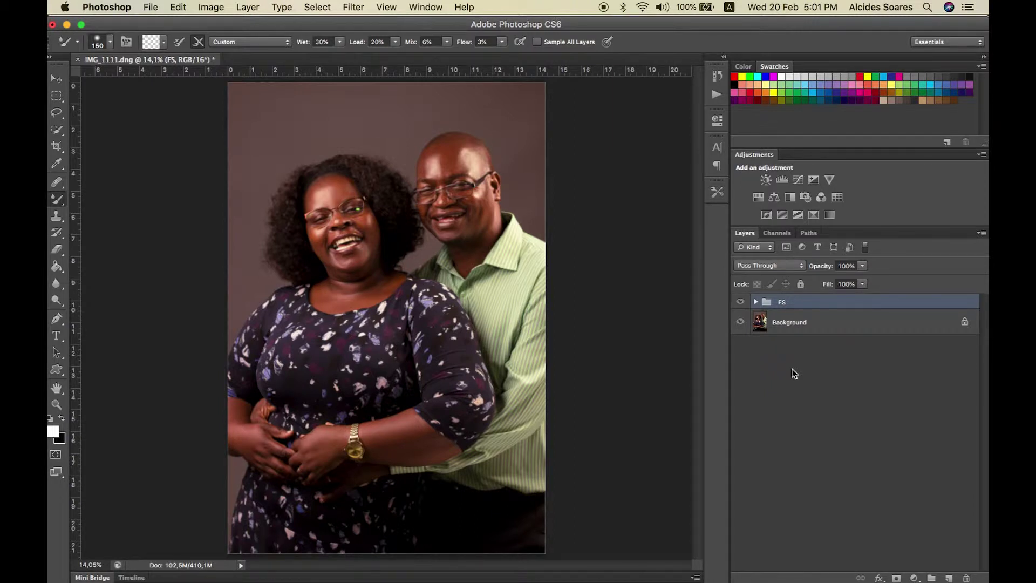
left_click(755, 302)
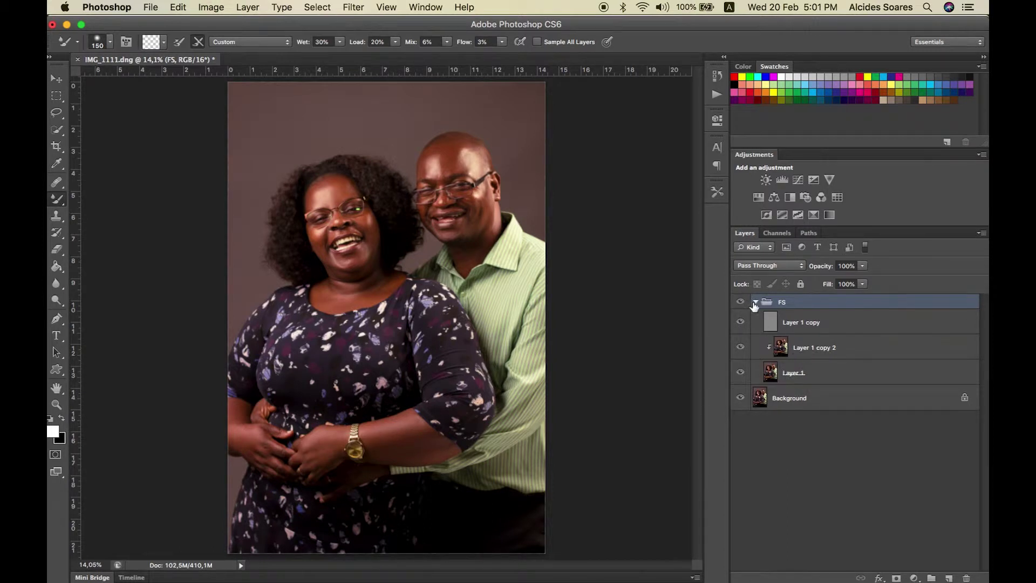
left_click(755, 303)
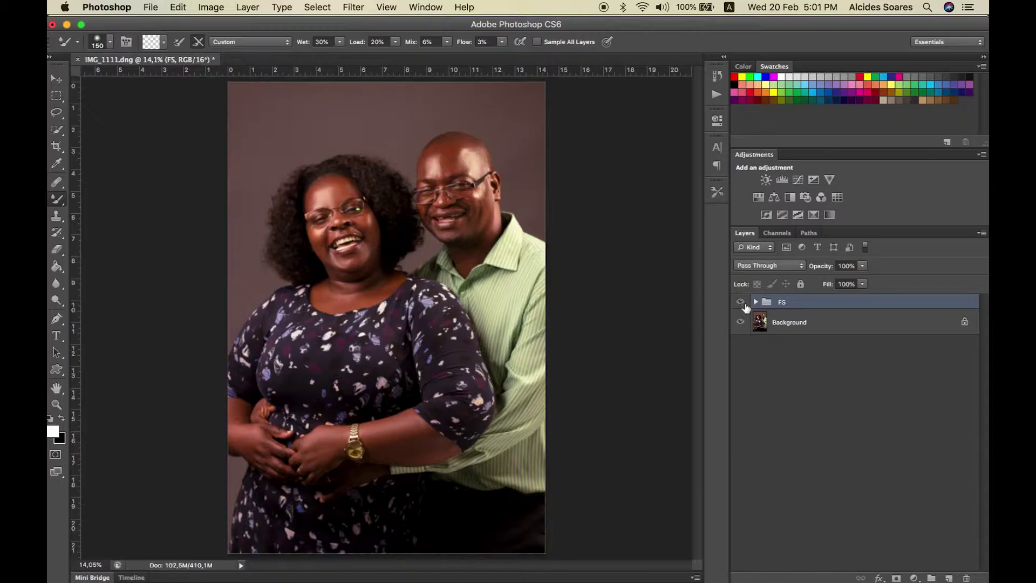
left_click(741, 304)
left_click(740, 304)
left_click(741, 303)
left_click(740, 303)
scroll(383, 249, "up", 3)
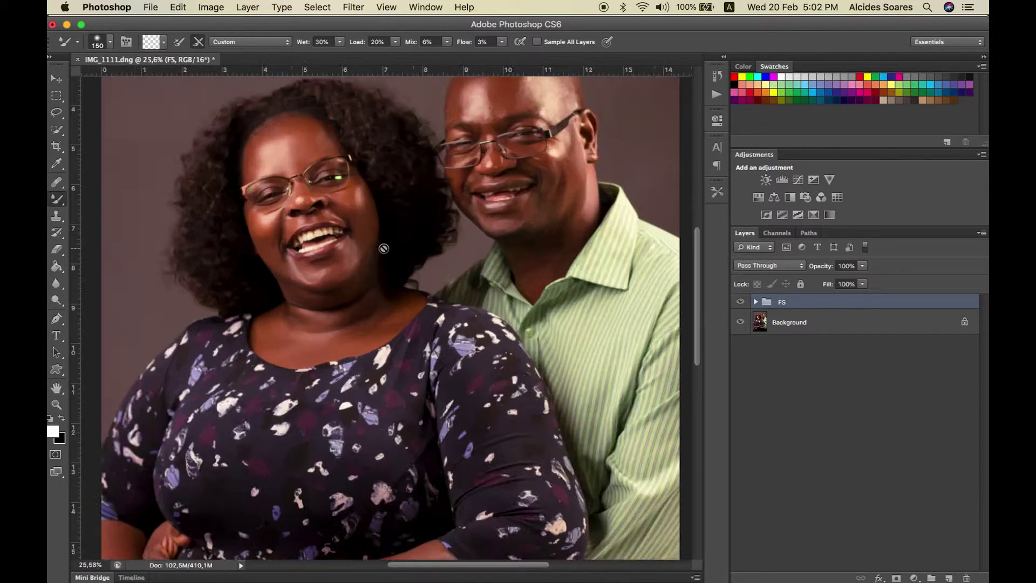
left_click_drag(511, 206, 489, 285)
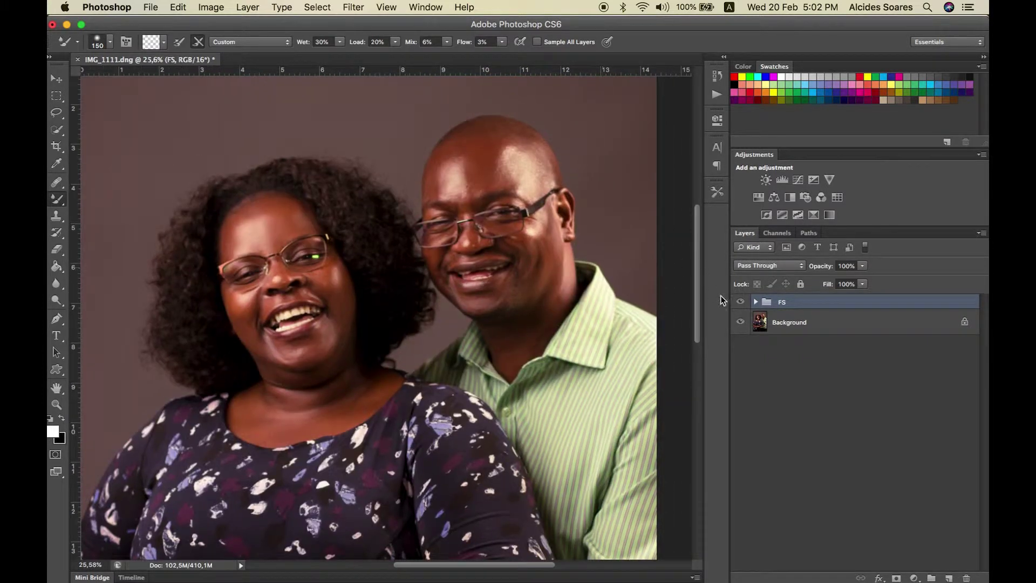
left_click(740, 303)
left_click(741, 303)
left_click(740, 304)
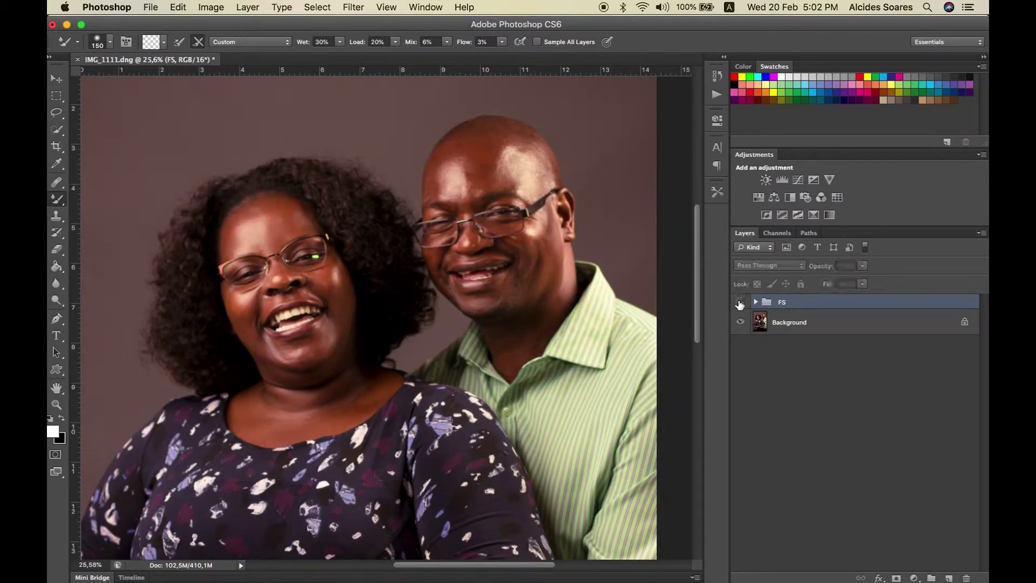
left_click(739, 304)
left_click(740, 304)
left_click(739, 303)
left_click(740, 304)
left_click(740, 304)
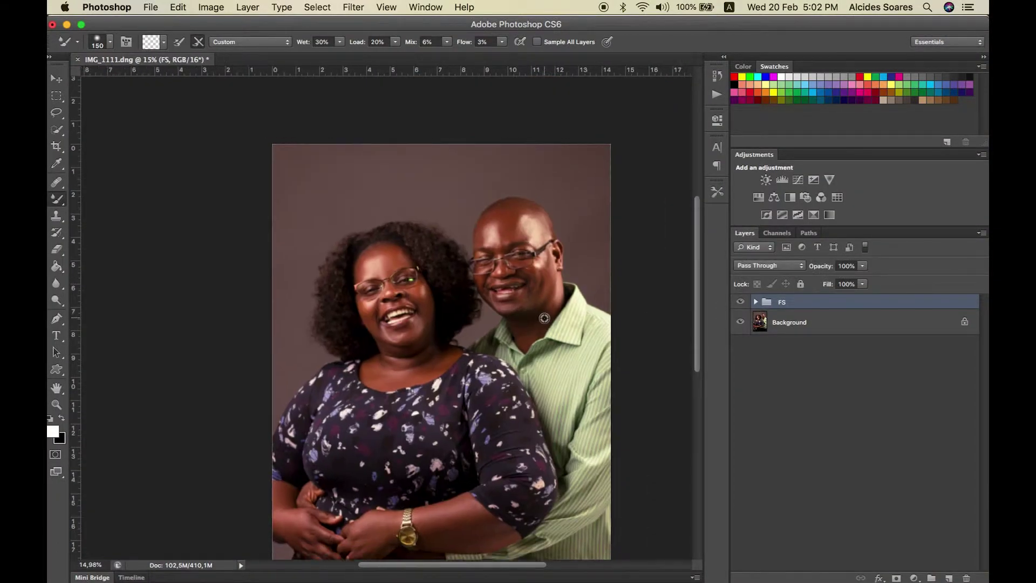
scroll(544, 318, "down", 2)
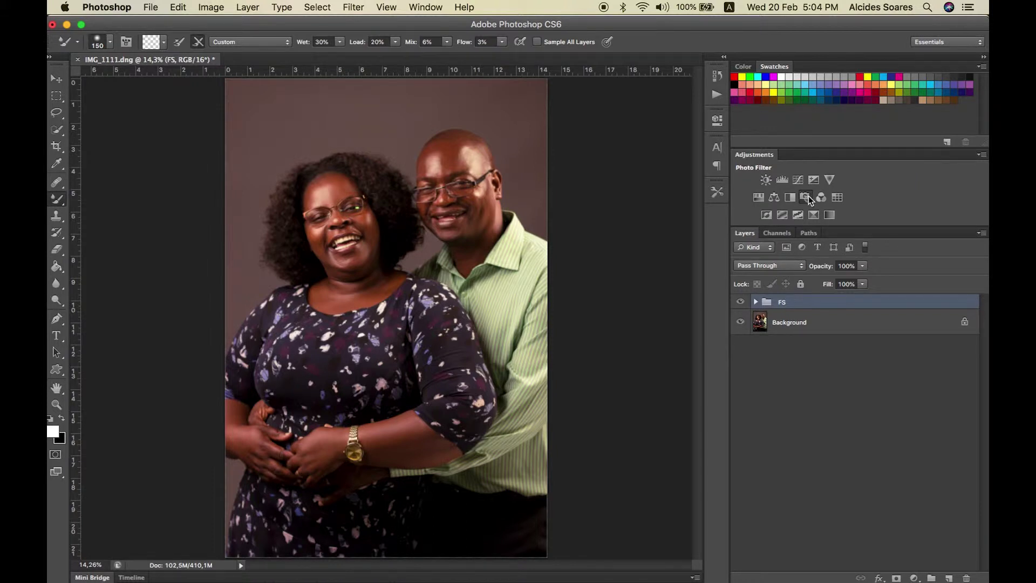
Add a Warming Filter (85) Photo Filter adjustment layer at 18% density
left_click(807, 196)
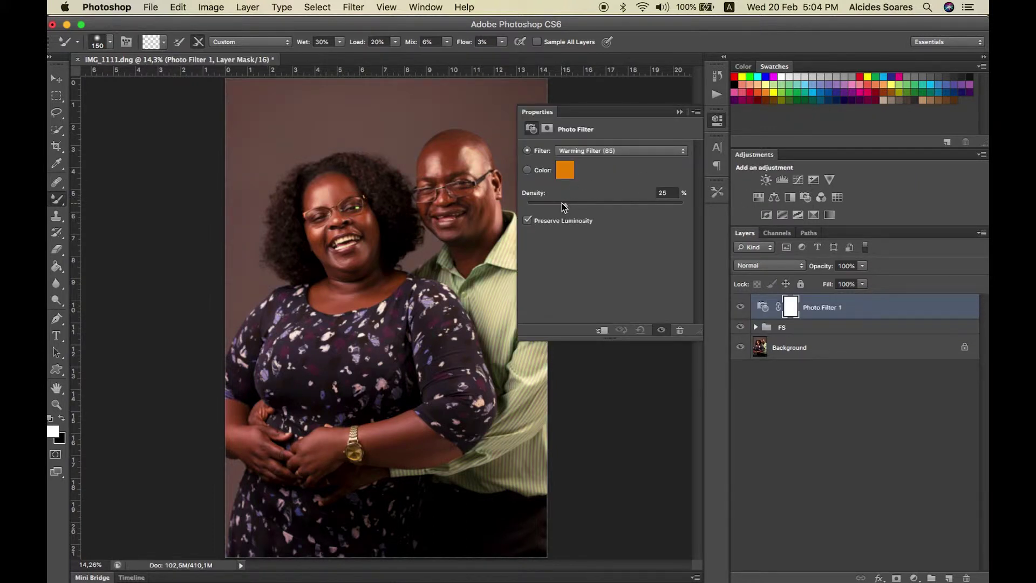
left_click_drag(558, 203, 564, 203)
left_click_drag(681, 201, 548, 209)
left_click(662, 330)
left_click(662, 330)
left_click(662, 331)
left_click(662, 330)
left_click(663, 331)
left_click(554, 204)
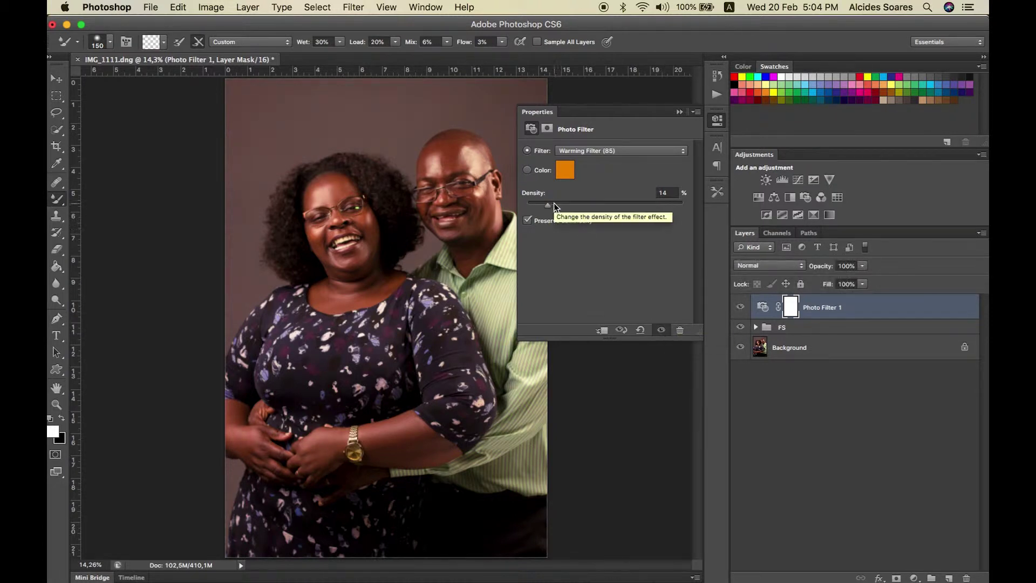
Compare the portrait with and without the warming filter, then add a Selective Color layer
left_click(661, 331)
left_click(662, 330)
left_click(661, 330)
left_click(661, 331)
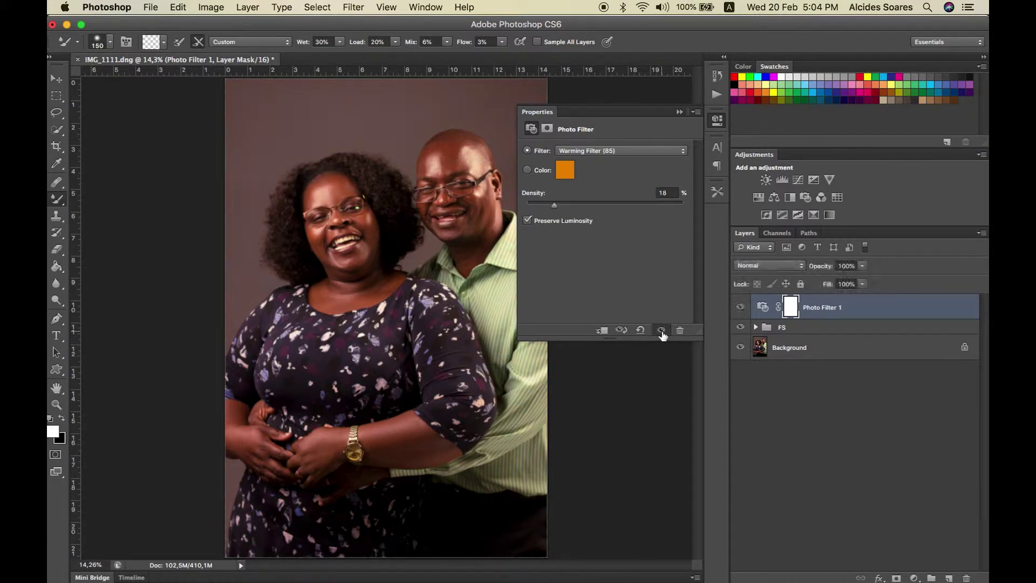
left_click(662, 330)
left_click(661, 330)
left_click(681, 112)
left_click(741, 307)
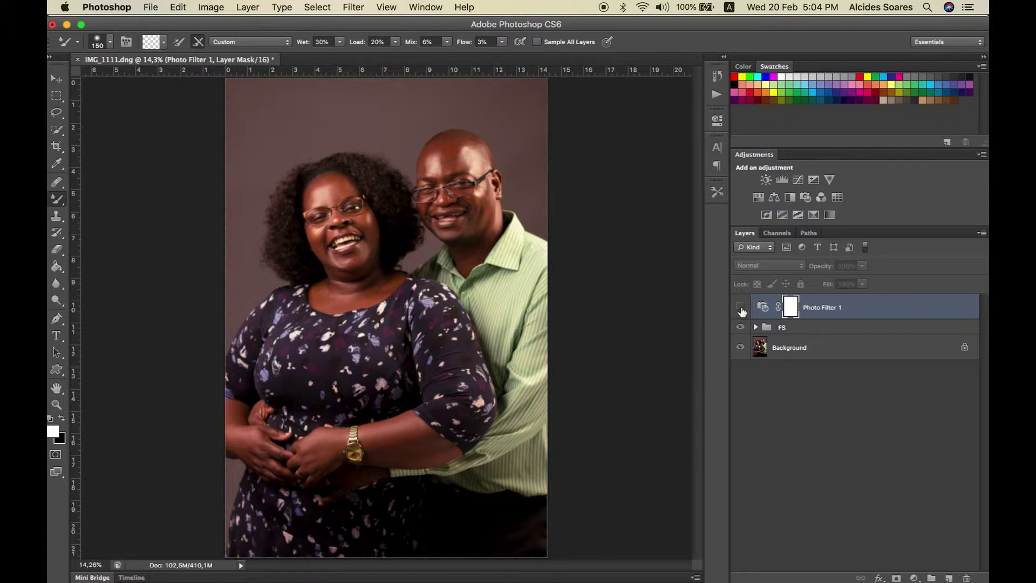
left_click(741, 307)
left_click(741, 307)
left_click(740, 307)
left_click(740, 307)
left_click(740, 307)
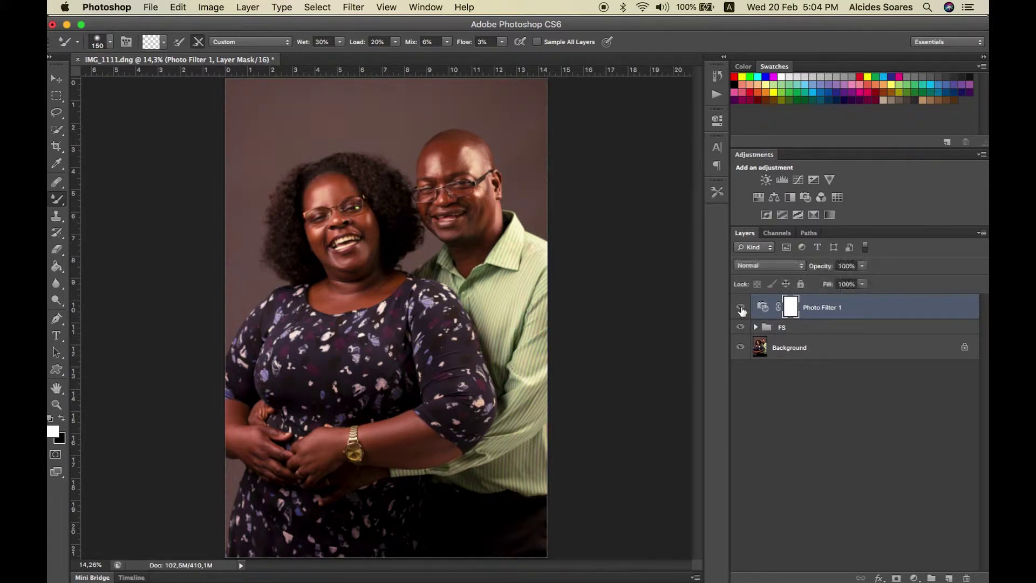
left_click(815, 215)
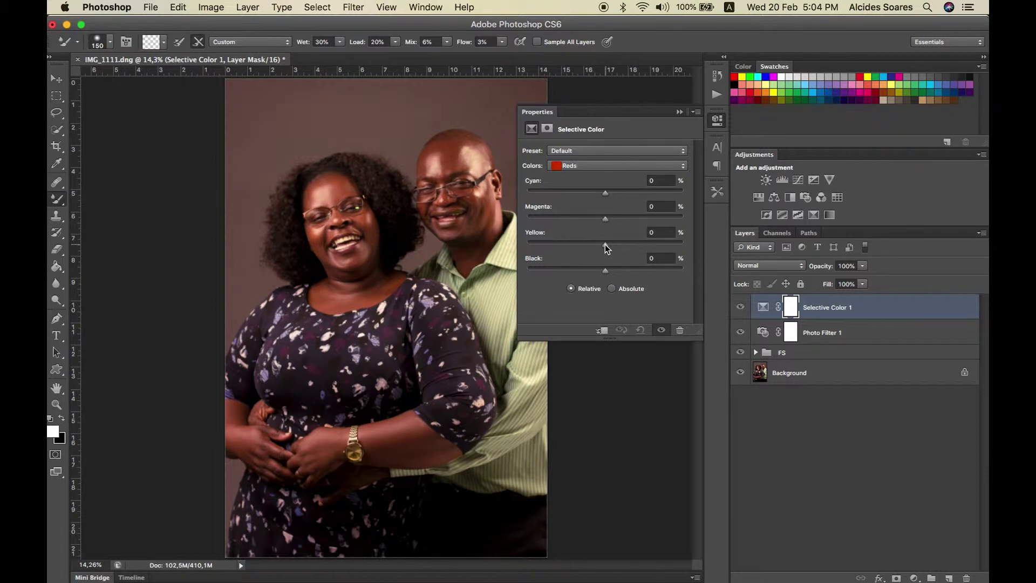
Adjust Selective Color 1's Reds sliders to Cyan -3%, Magenta +2%, Yellow +1% and Black +7%
mouse_move(605, 244)
left_mouse_down()
mouse_move(575, 243)
mouse_move(621, 245)
mouse_move(604, 246)
left_mouse_up()
left_click_drag(604, 246, 606, 246)
left_click_drag(606, 245, 606, 245)
left_click_drag(606, 221, 608, 221)
left_click_drag(606, 192, 603, 192)
left_click_drag(605, 269, 597, 279)
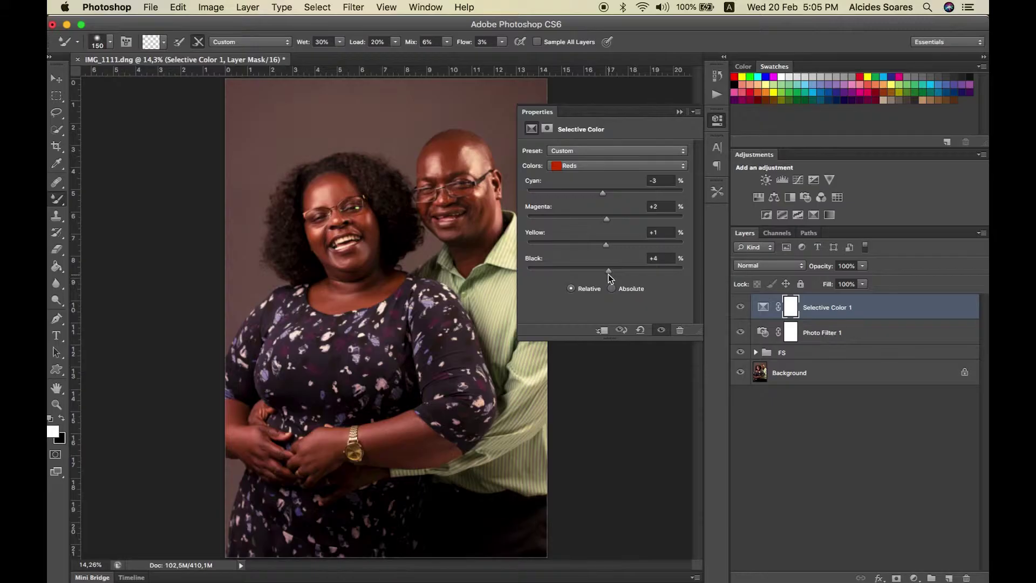
left_click_drag(608, 273, 610, 271)
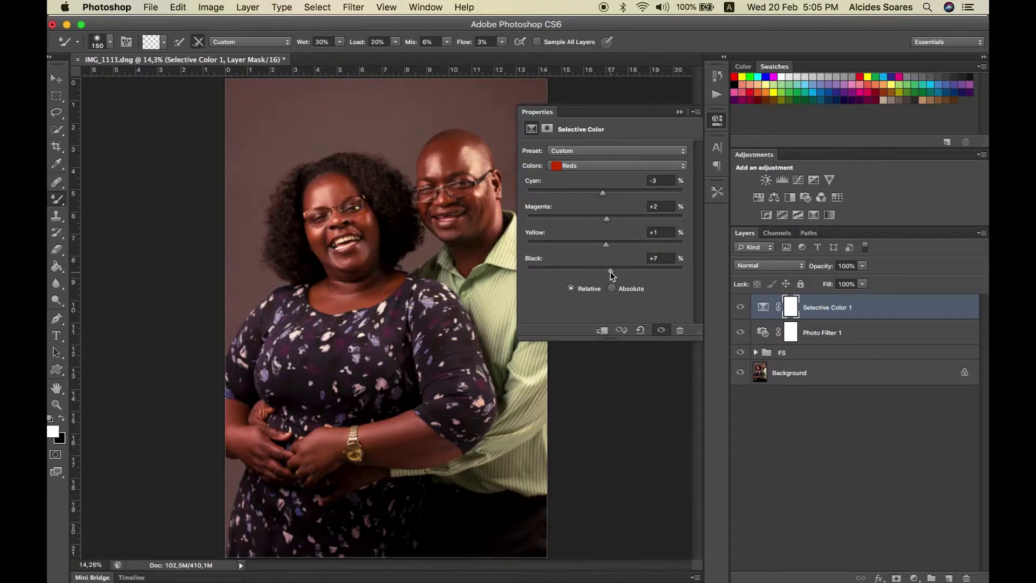
Switch Selective Color to Neutrals and set Yellow to -3%
left_click(591, 164)
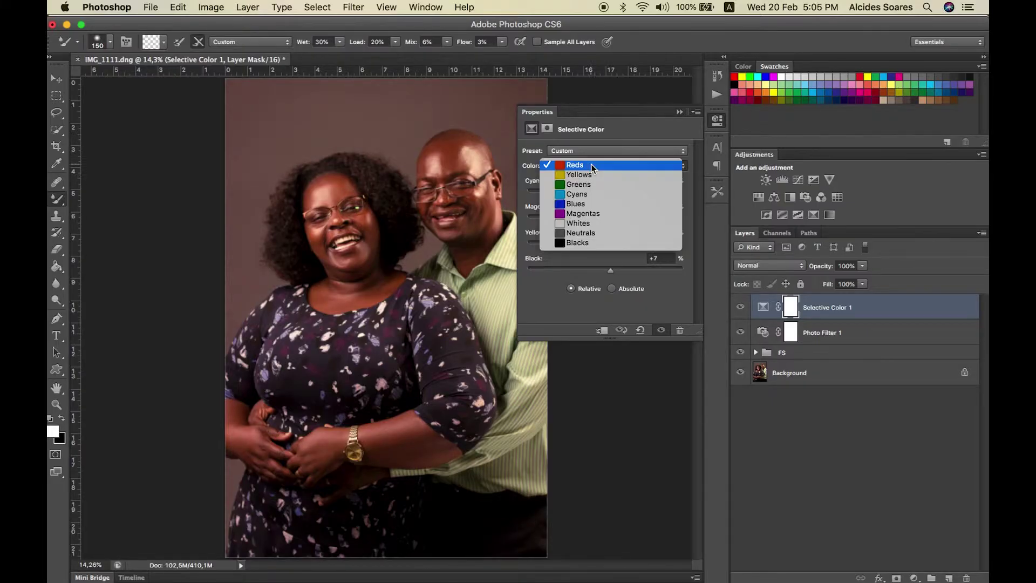
left_click(608, 234)
left_click_drag(604, 244, 602, 243)
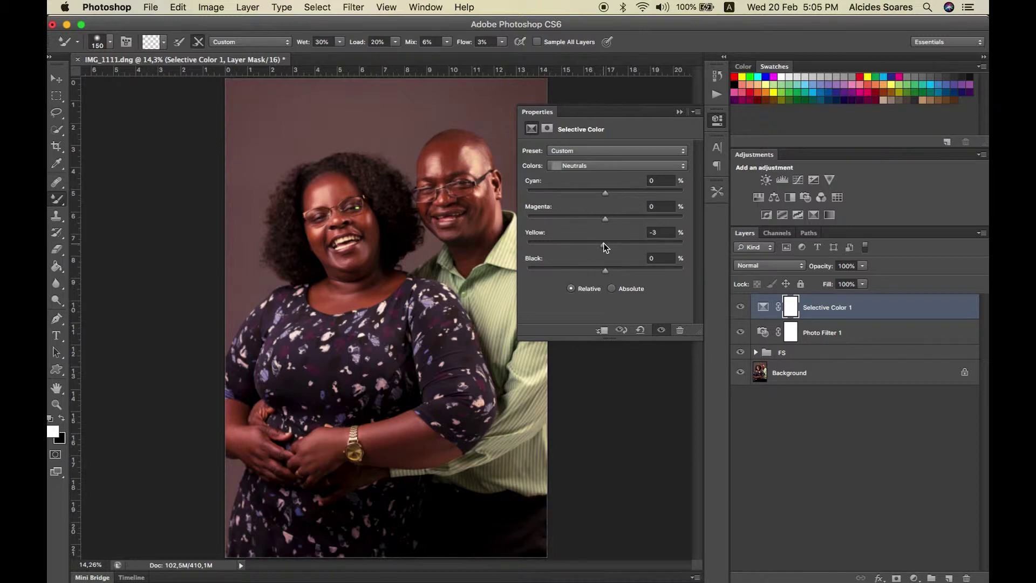
Switch to the Blacks range and set Black +1% and Yellow +1%
left_click(594, 164)
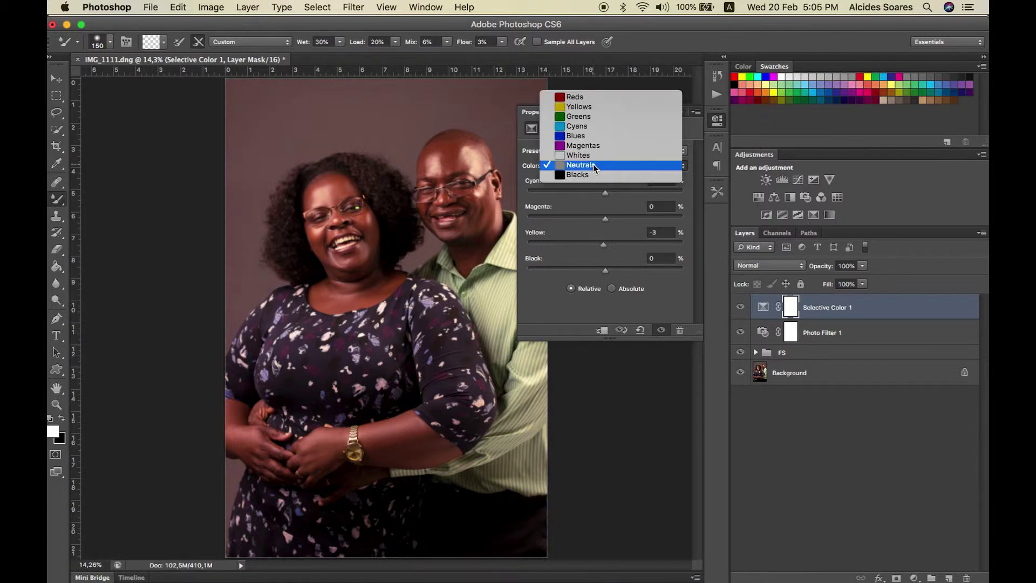
left_click(596, 177)
left_click_drag(605, 270, 606, 269)
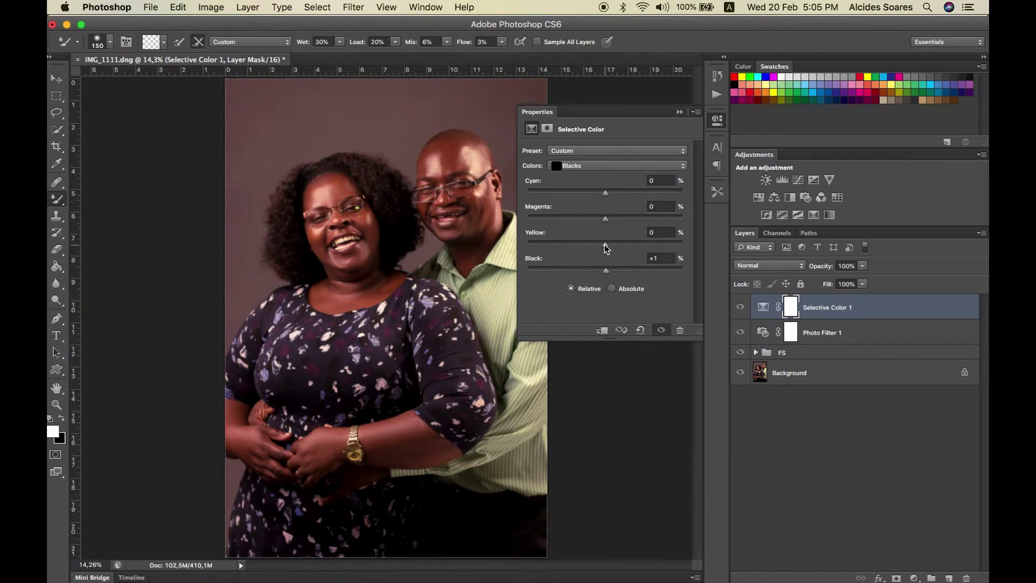
left_click_drag(607, 248, 606, 248)
left_click_drag(605, 245, 606, 244)
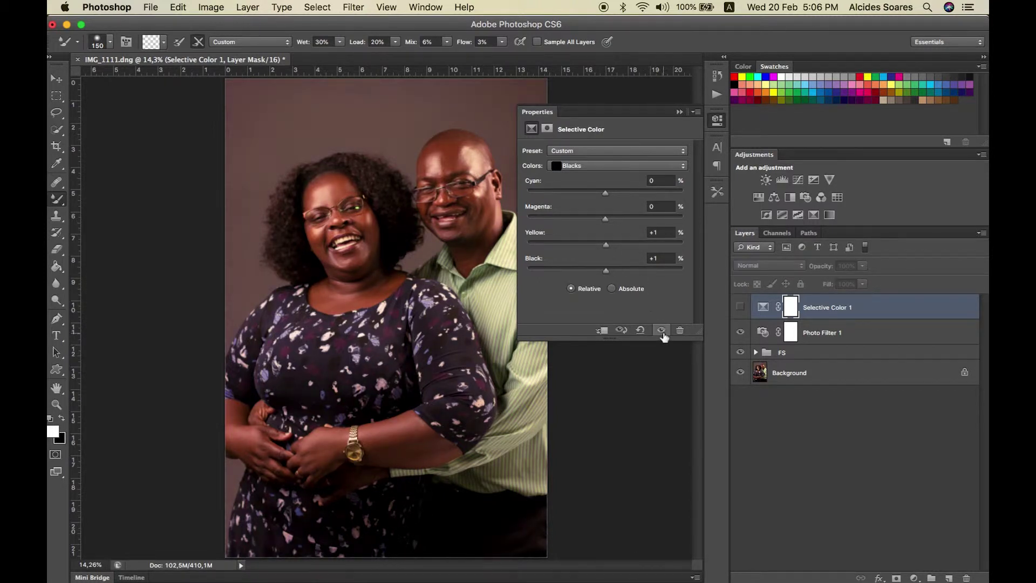
Toggle Selective Color 1's visibility to compare the portrait with and without it
left_click(680, 113)
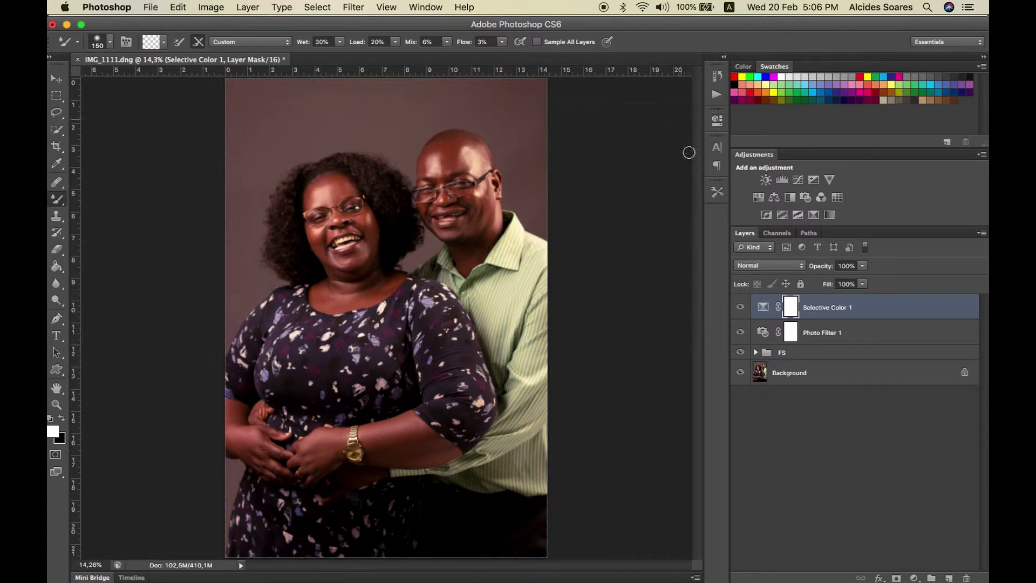
left_click(741, 307)
left_click(741, 307)
left_click(741, 307)
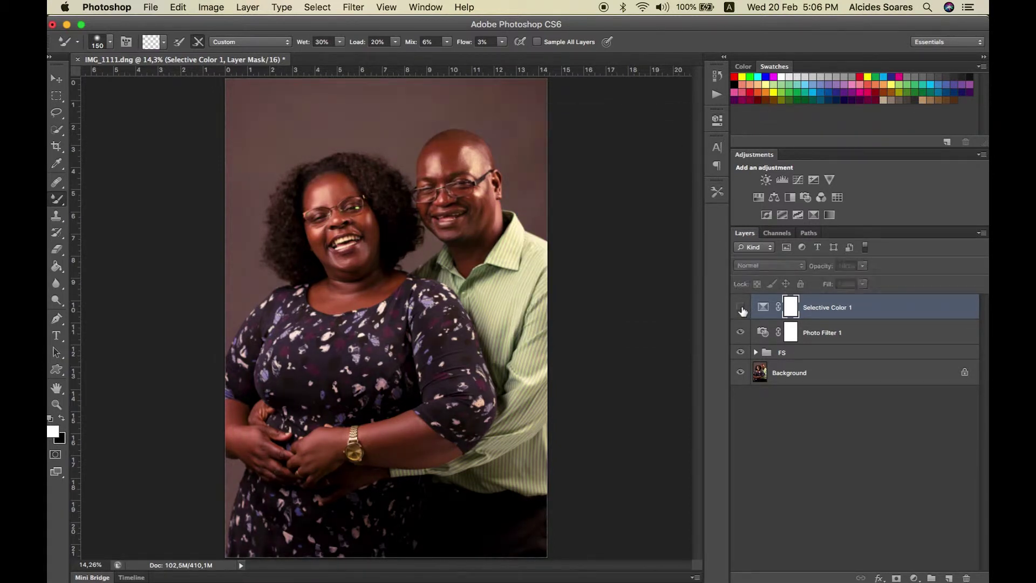
left_click(740, 307)
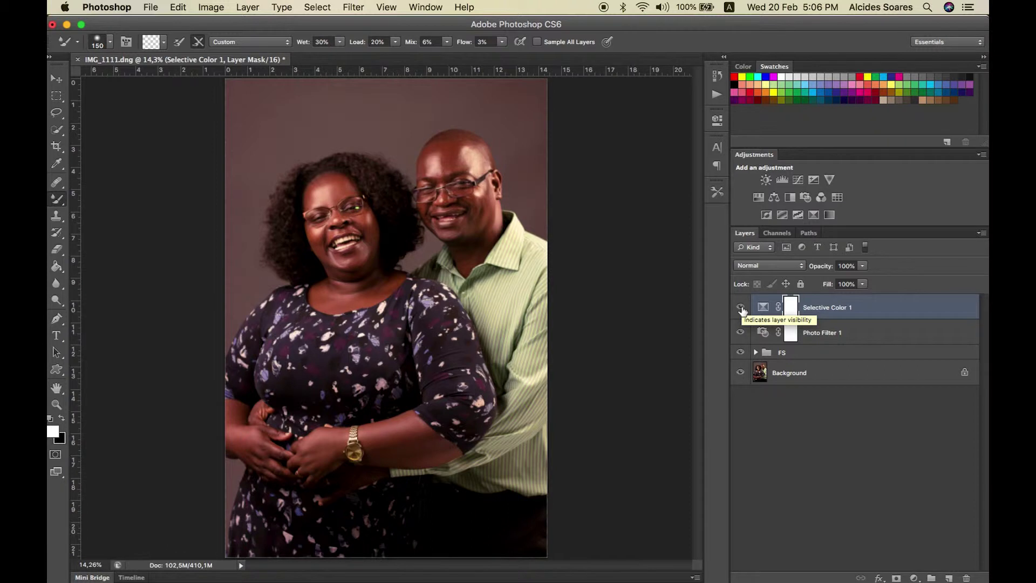
Add a Color Balance layer with midtones at Cyan -3, Magenta -4, Yellow -3
left_click(776, 198)
left_click_drag(588, 221, 586, 221)
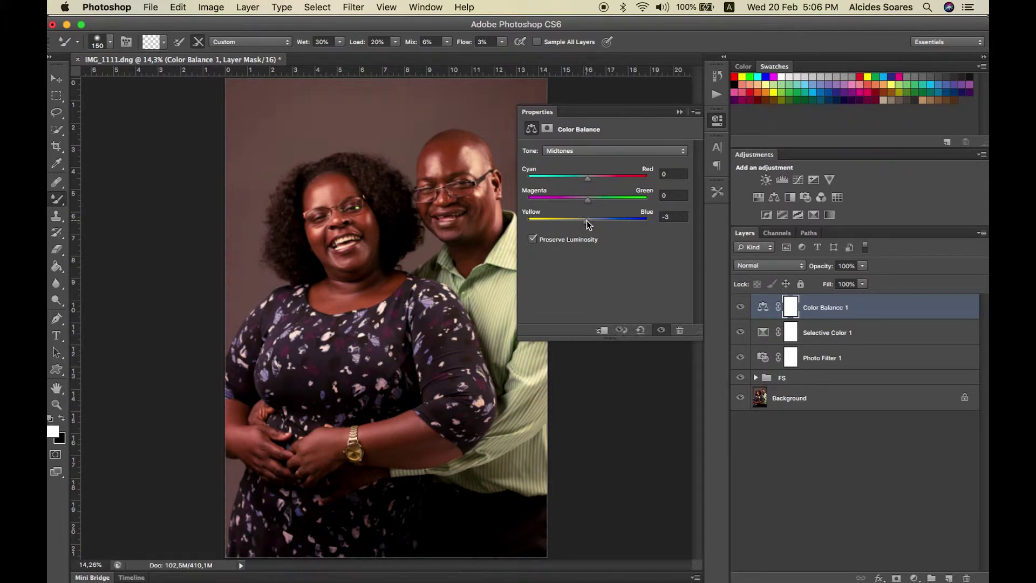
left_click_drag(588, 198, 586, 178)
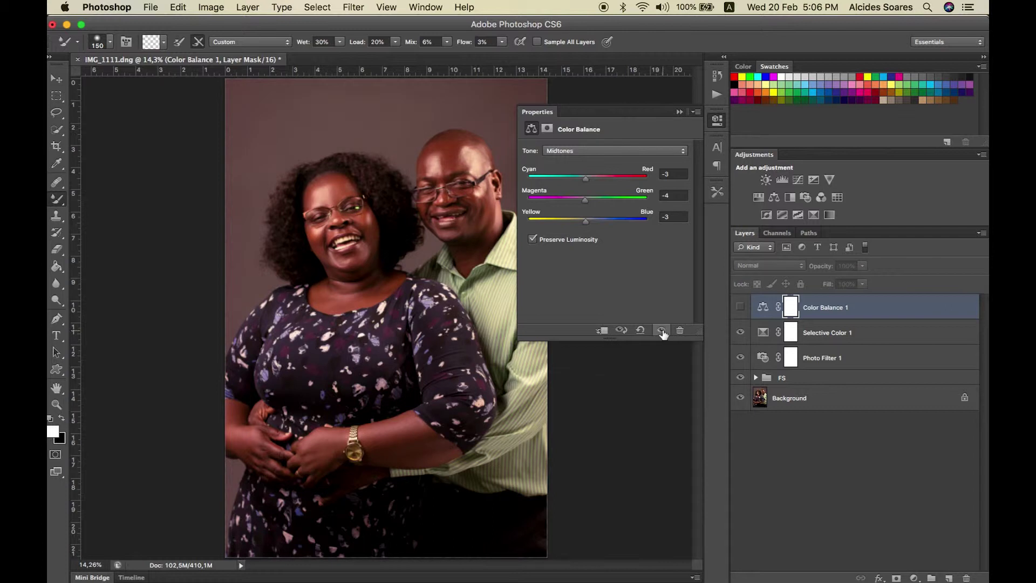
Collapse the Properties panel and toggle Color Balance 1 to compare the image
left_click(679, 111)
left_click(740, 307)
left_click(740, 308)
left_click(739, 308)
Group Color Balance 1, Selective Color 1 and Photo Filter 1 with Cmd+G and name the group COLOR
left_click(739, 308)
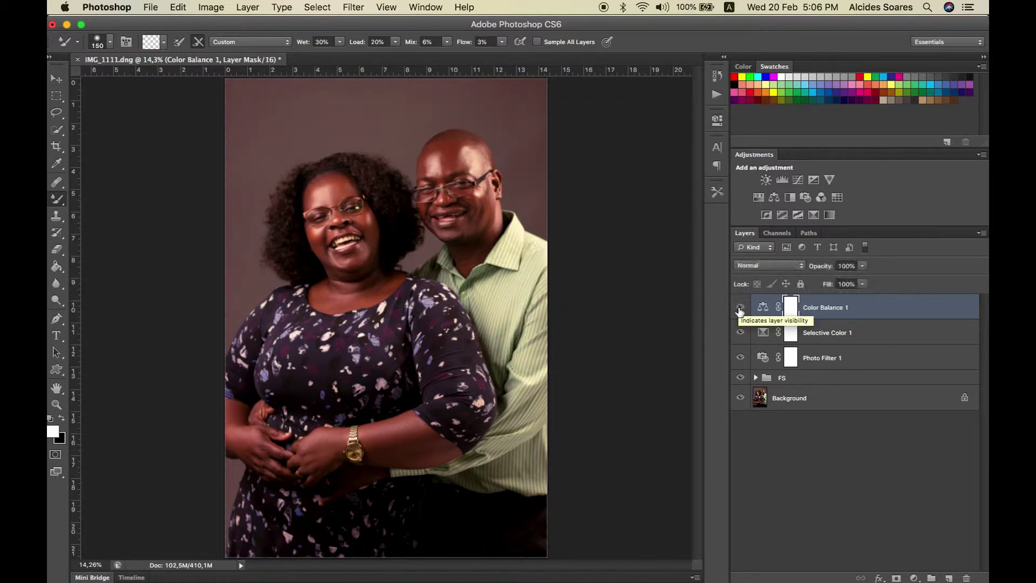
left_click(838, 359, "shift")
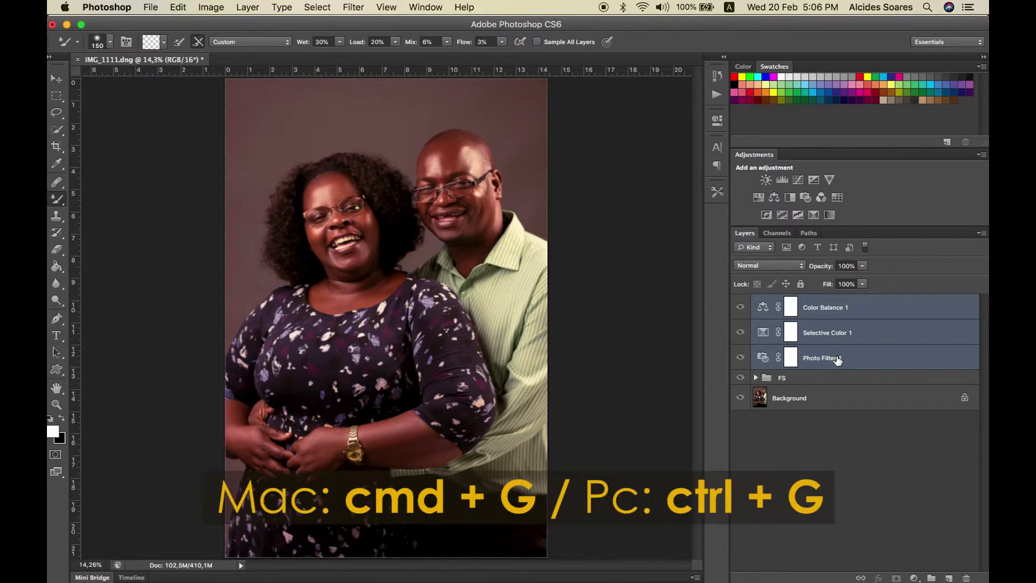
key("super+g")
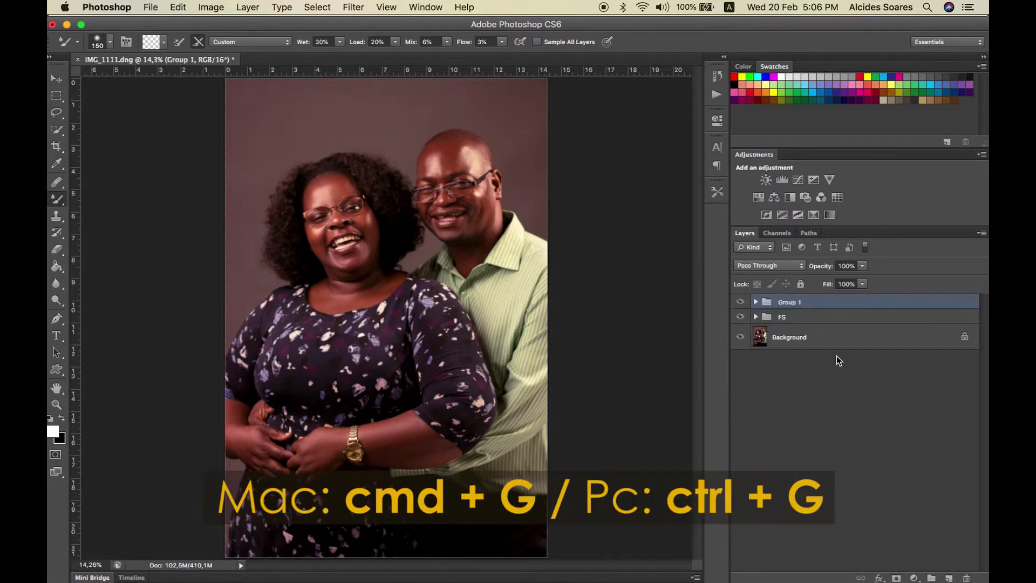
double_click(789, 302)
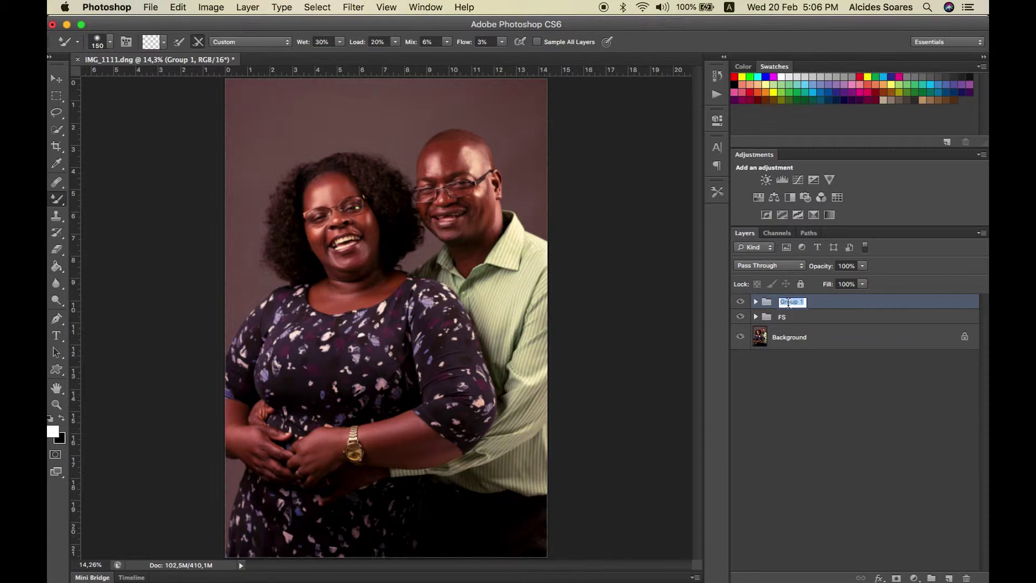
type("COLOR")
key("Return")
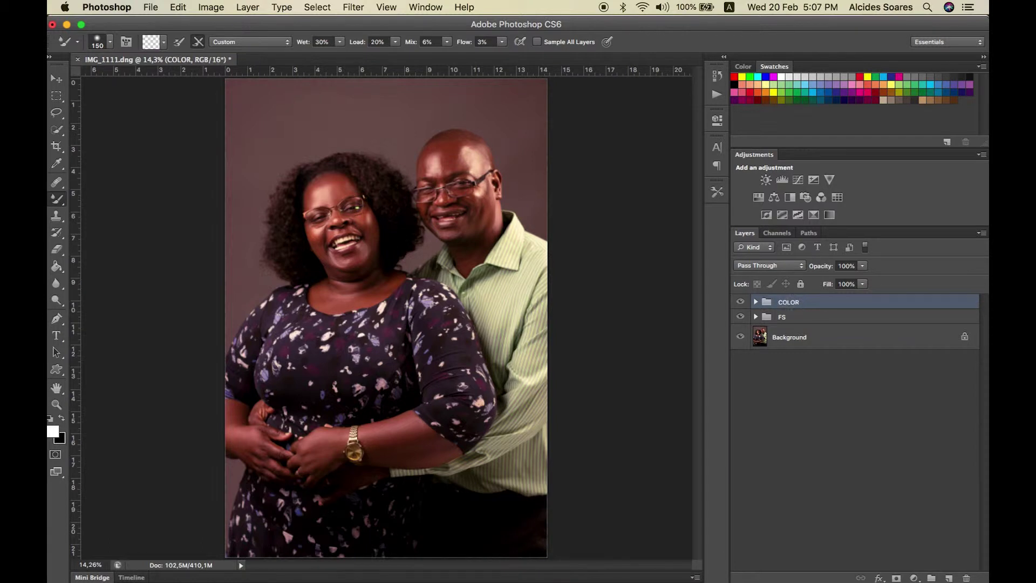
Toggle the COLOR group's visibility repeatedly to compare the portrait before and after grading
left_click(756, 303)
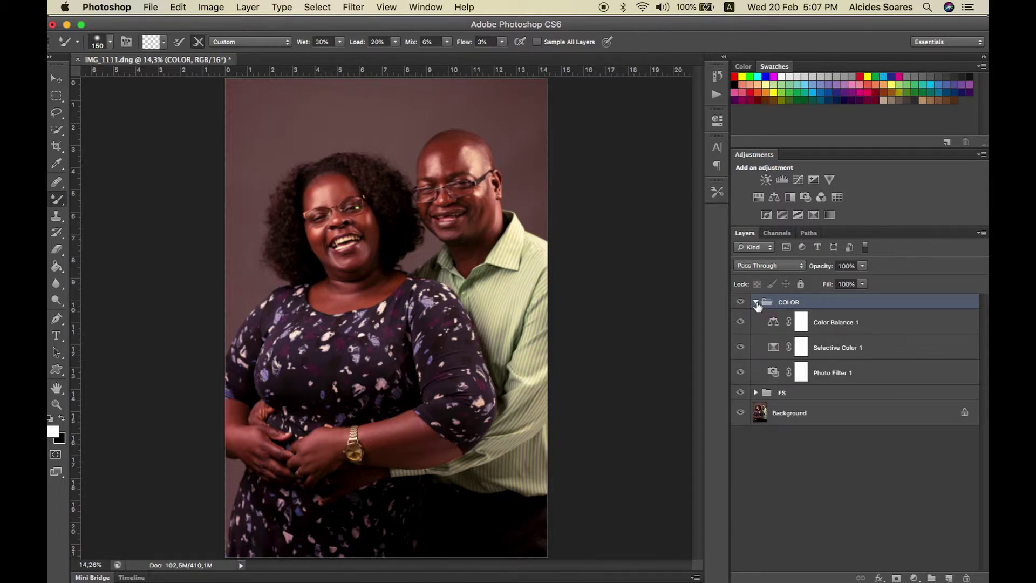
left_click(756, 303)
left_click(741, 302)
left_click(742, 303)
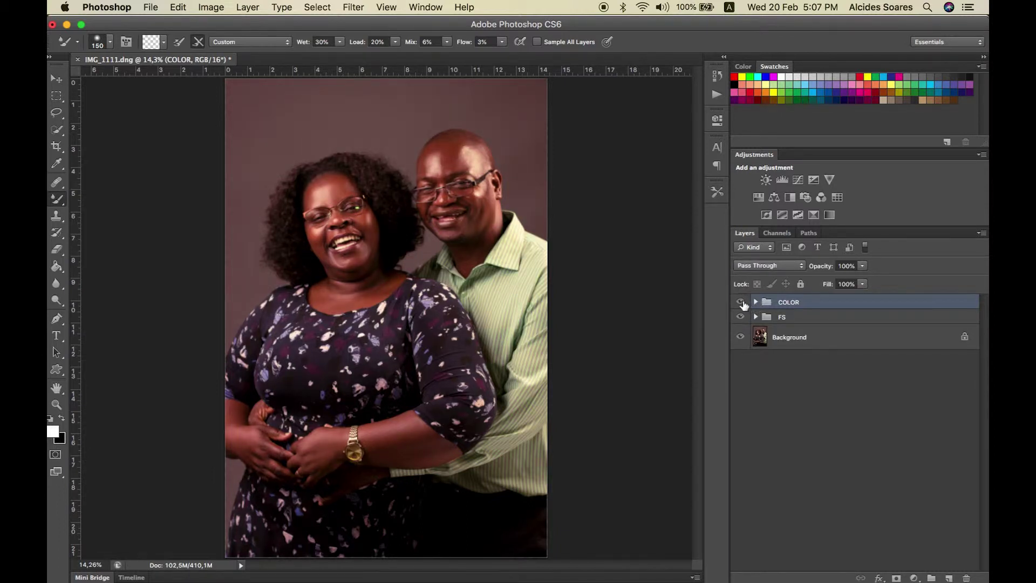
left_click(743, 304)
left_click(743, 303)
left_click(741, 302)
left_click(741, 303)
left_click(741, 303)
left_click(741, 303)
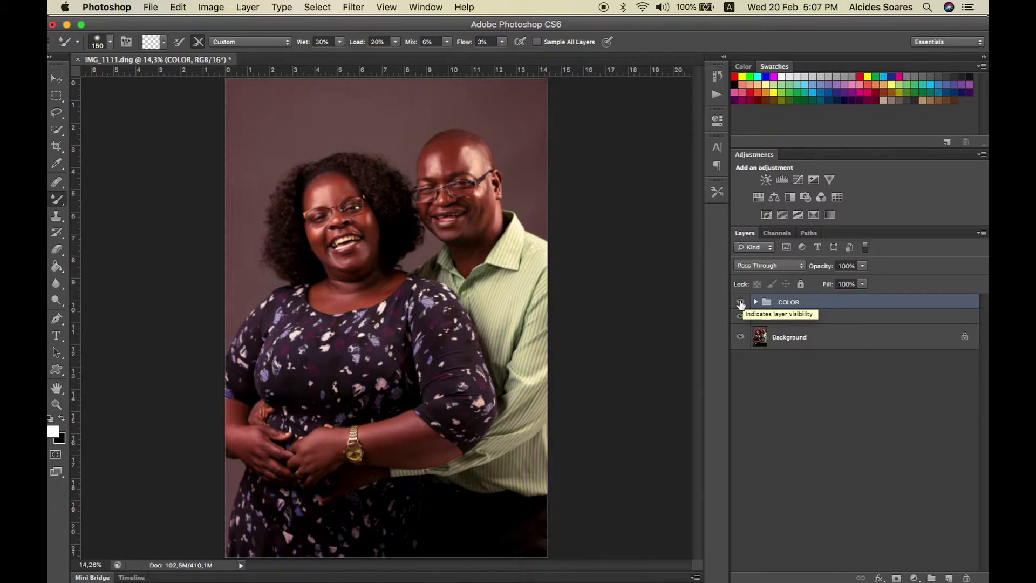
left_click(741, 303)
left_click(740, 303)
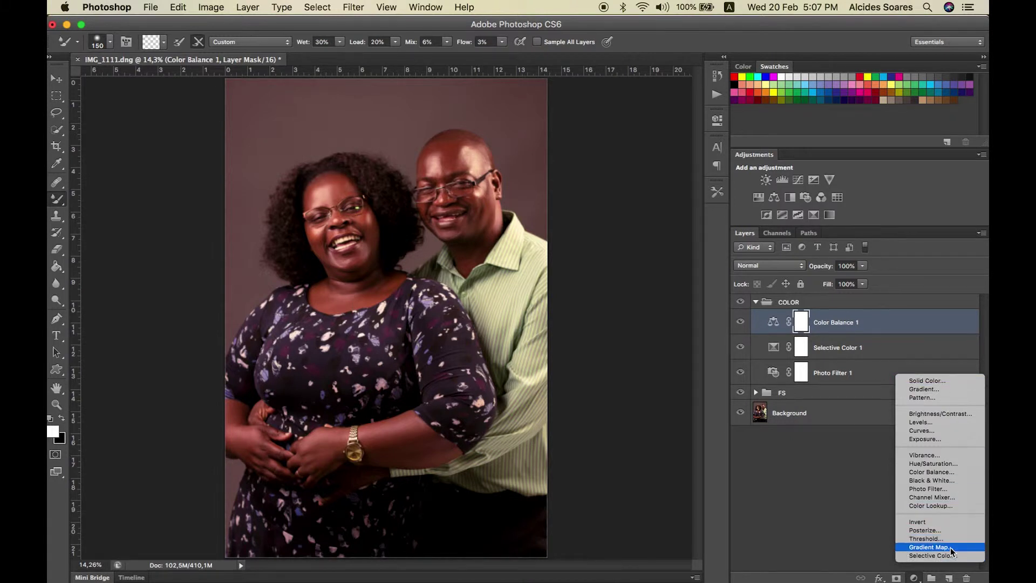
Add a Gradient Map adjustment layer inside the COLOR group
left_click(913, 577)
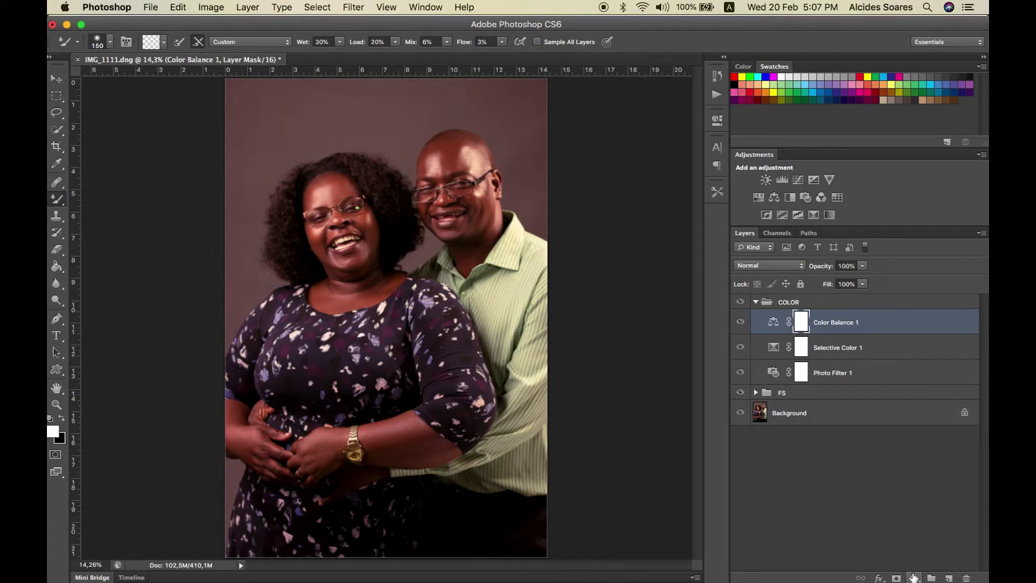
left_click(913, 578)
left_click(927, 547)
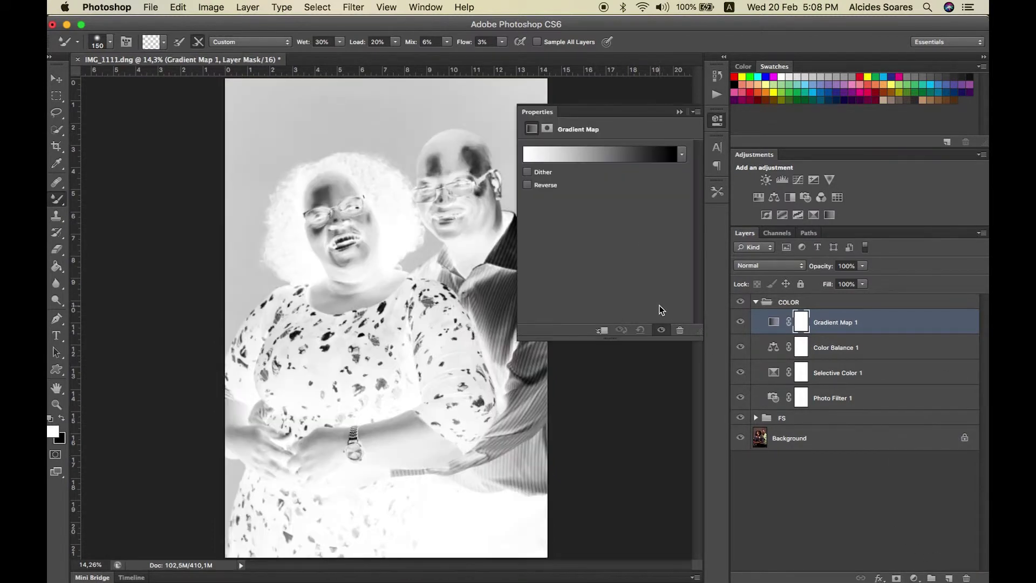
In the gradient editor, load the gradient set and apply the Gold 2 preset
left_click(595, 153)
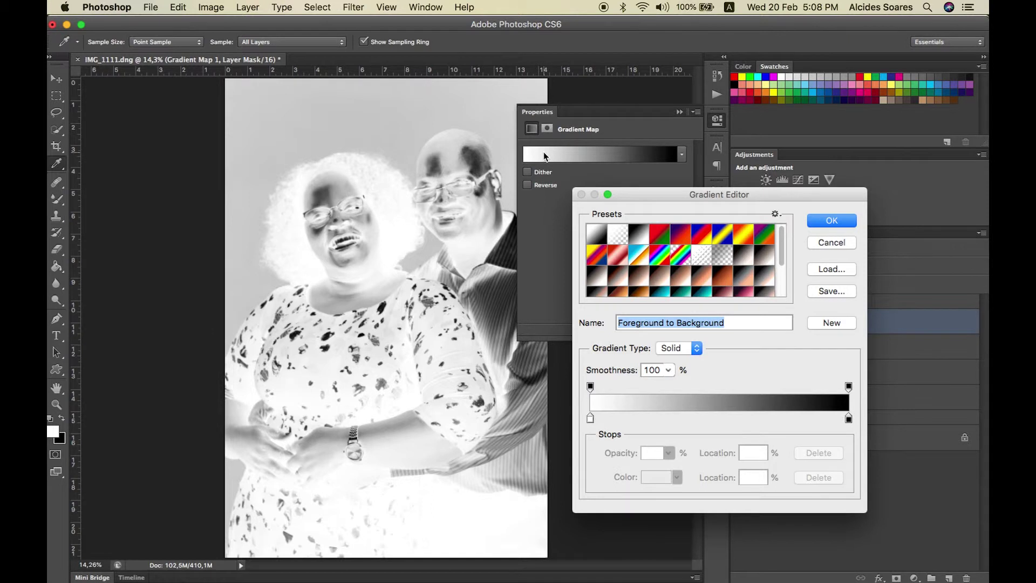
left_click(832, 221)
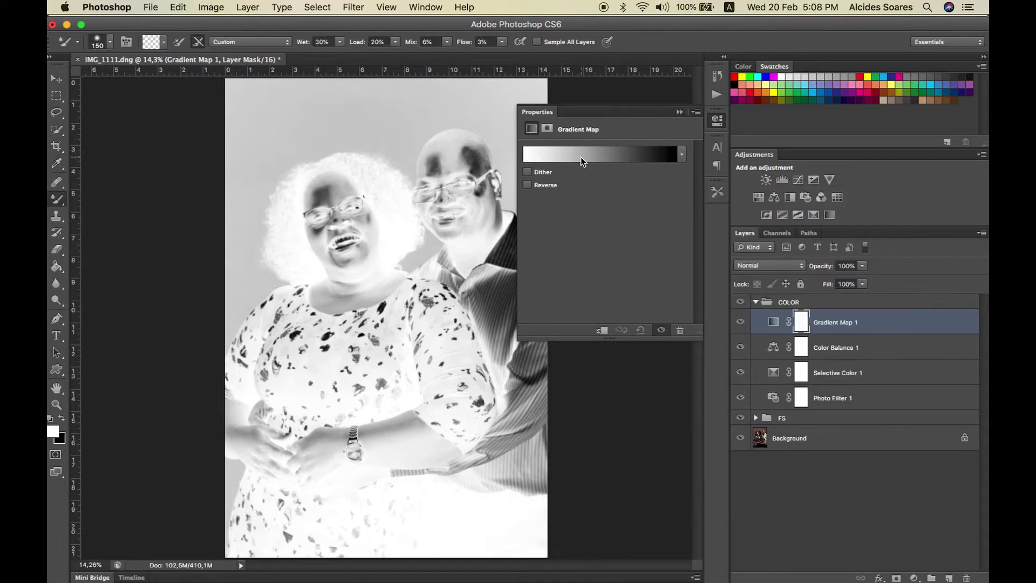
left_click(558, 151)
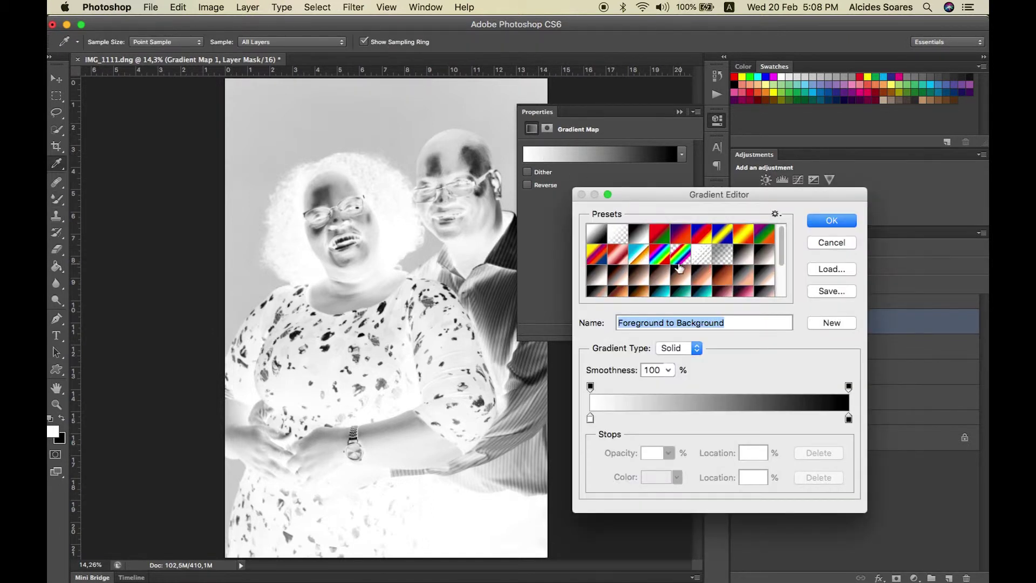
scroll(678, 273, "down", 3)
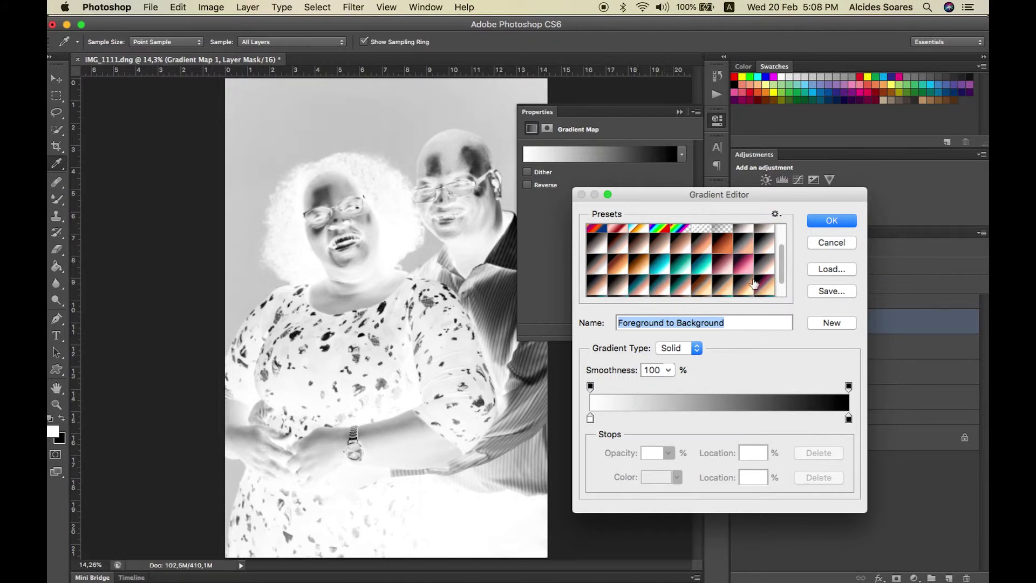
left_click(776, 214)
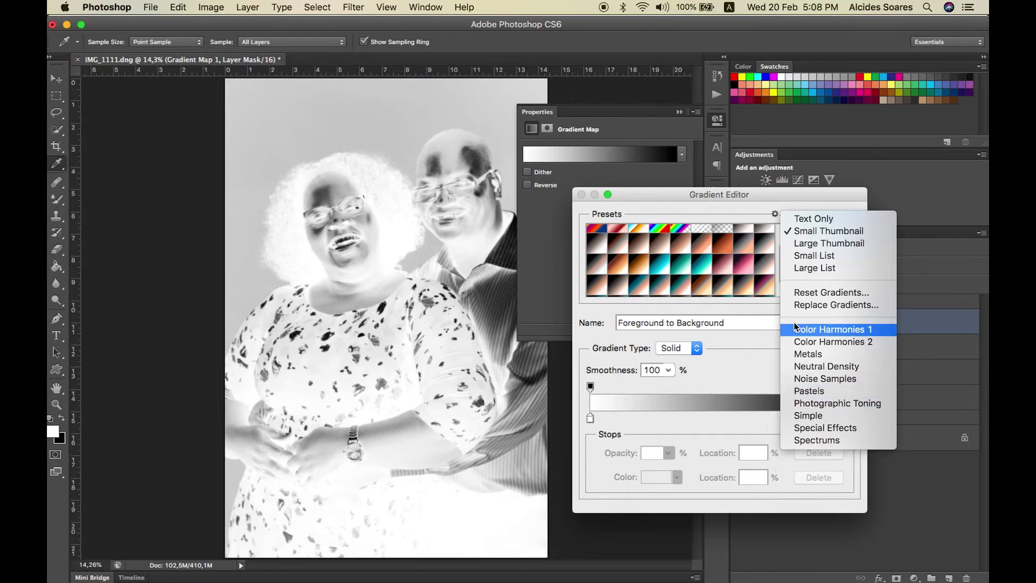
left_click(758, 303)
scroll(723, 269, "down", 2)
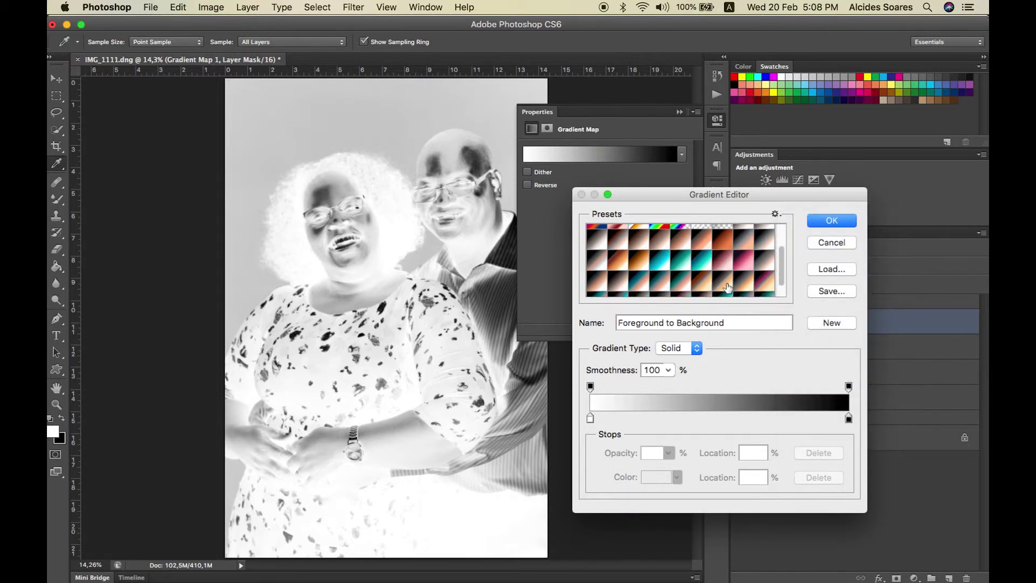
left_click(620, 260)
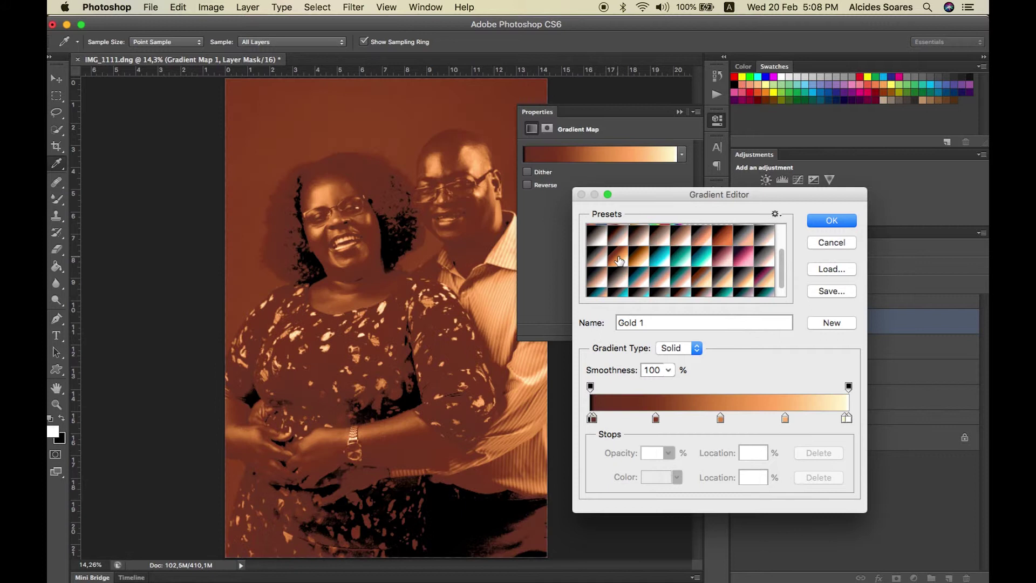
left_click(726, 241)
left_click(636, 259)
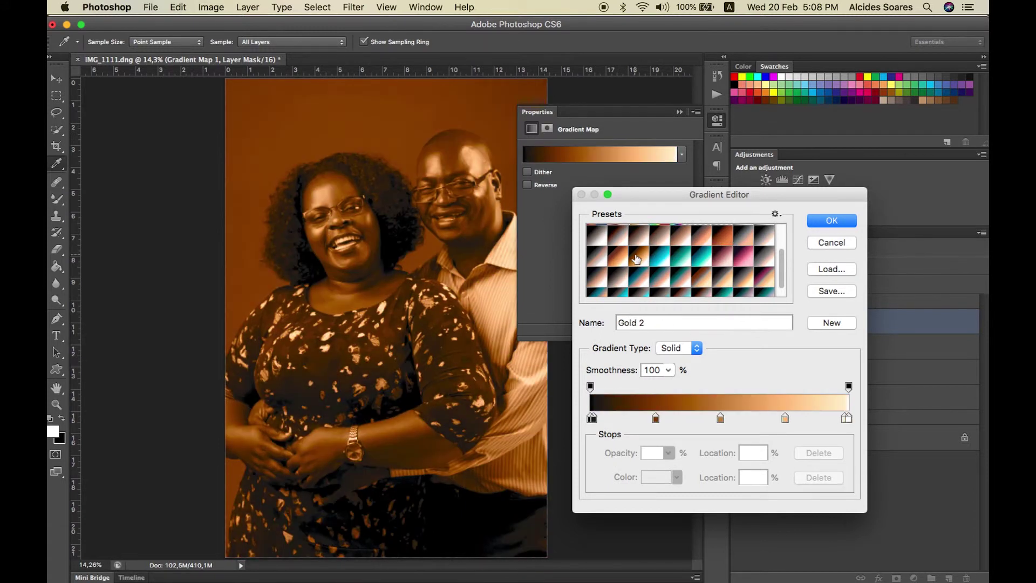
left_click(619, 261)
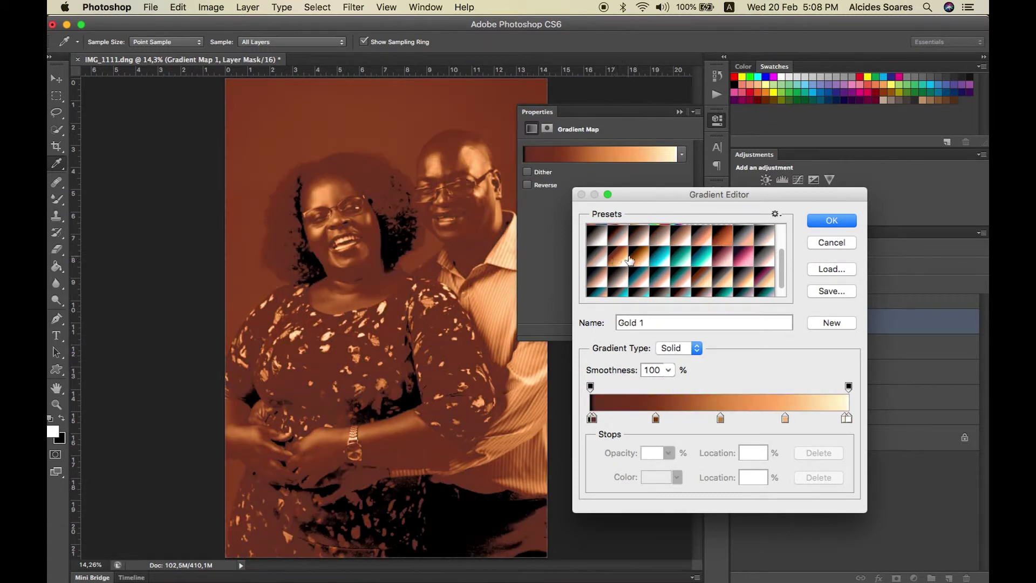
left_click(636, 259)
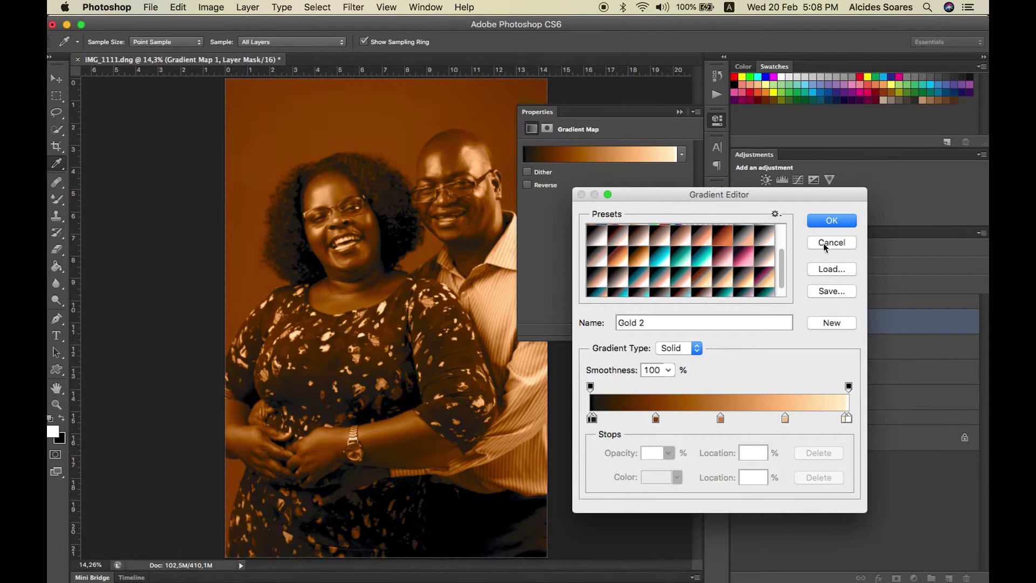
left_click(826, 221)
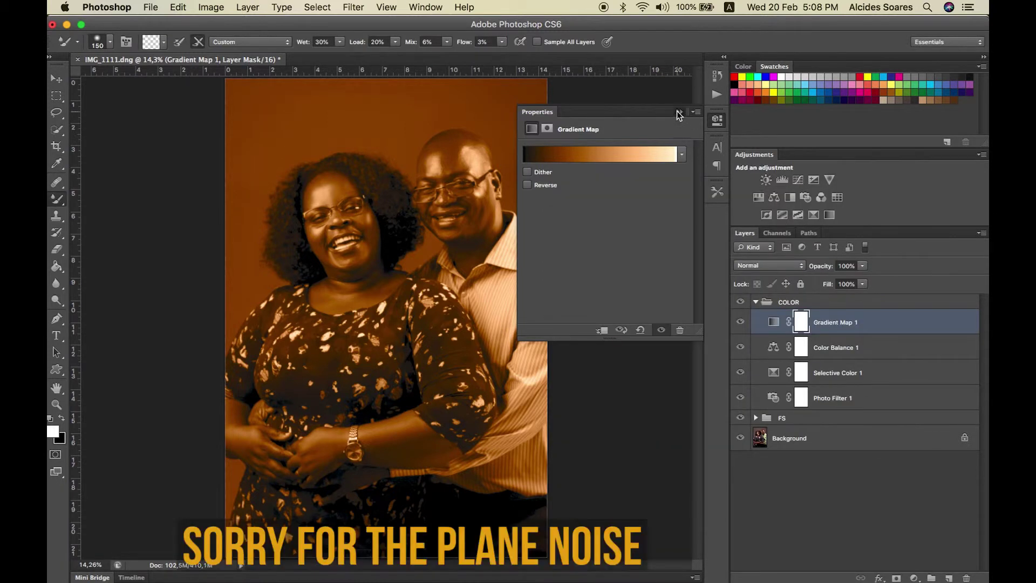
left_click(678, 112)
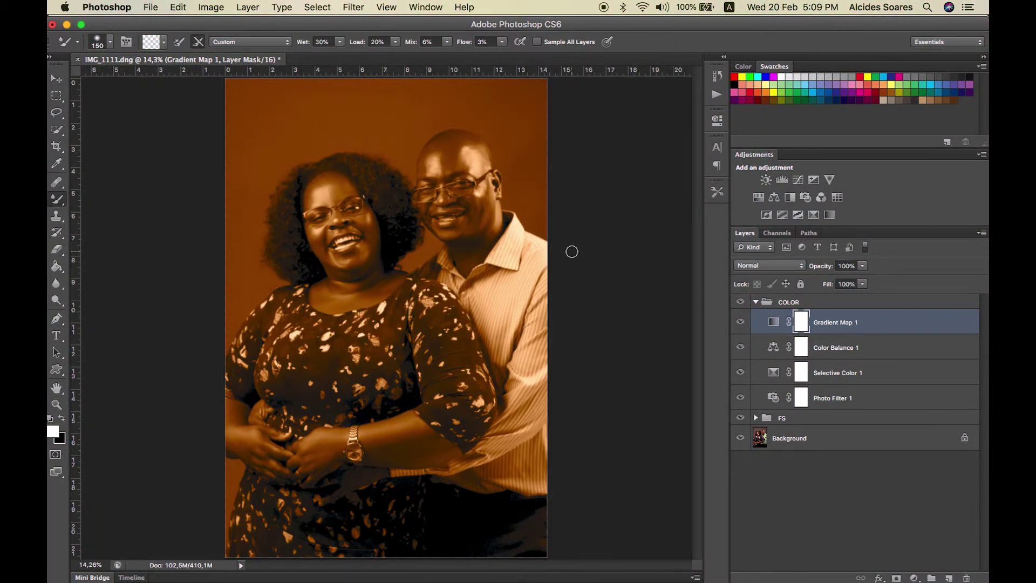
scroll(558, 303, "down", 1)
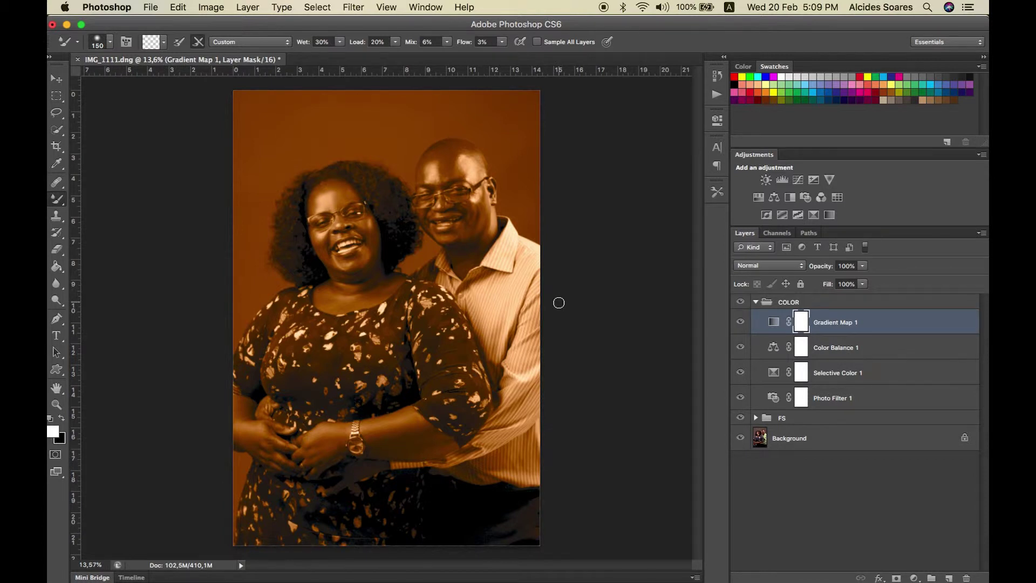
double_click(946, 325)
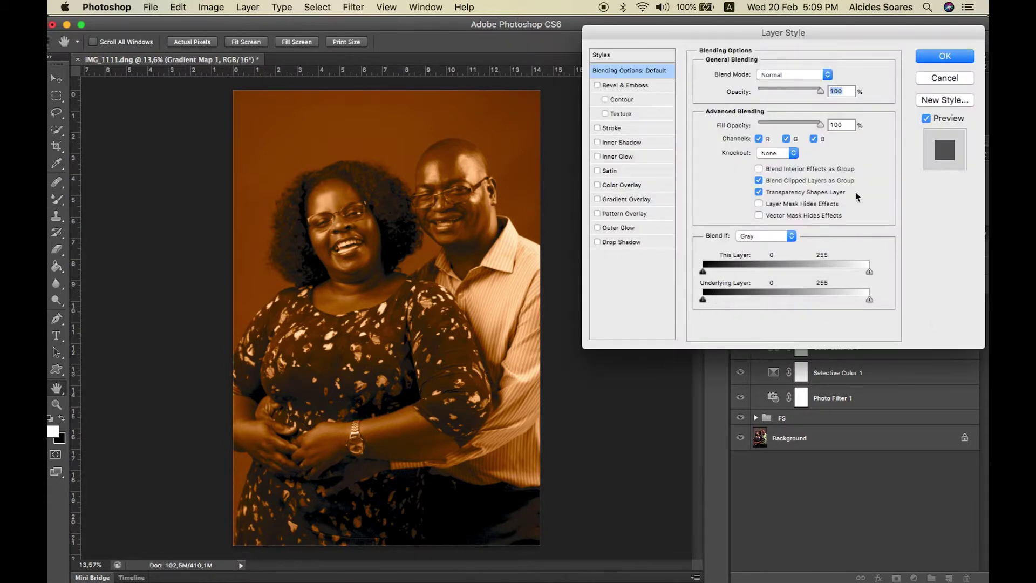
In Gradient Map 1's Blending Options, split the Underlying Layer black Blend If slider at 66/128
left_click(930, 80)
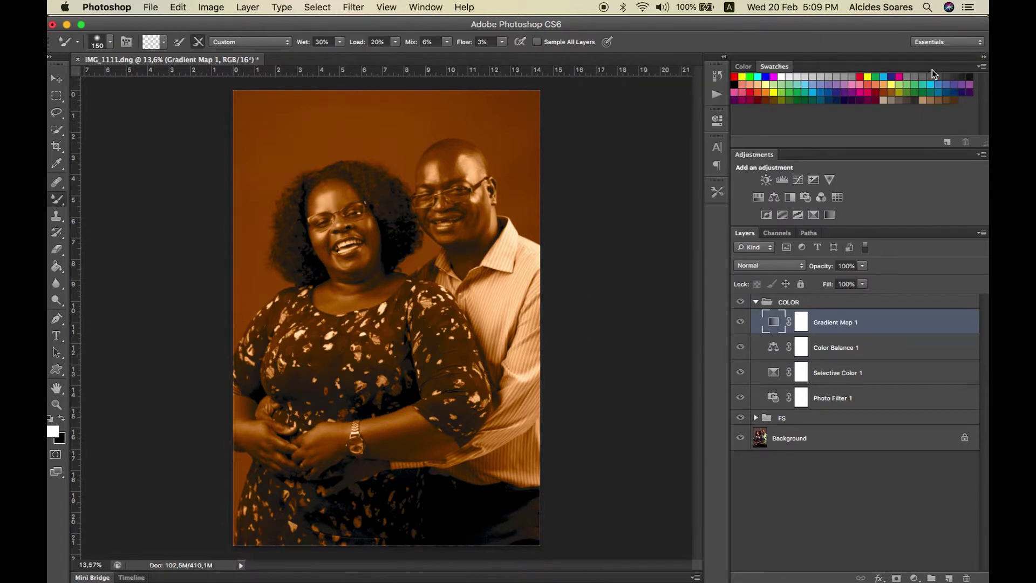
double_click(933, 329)
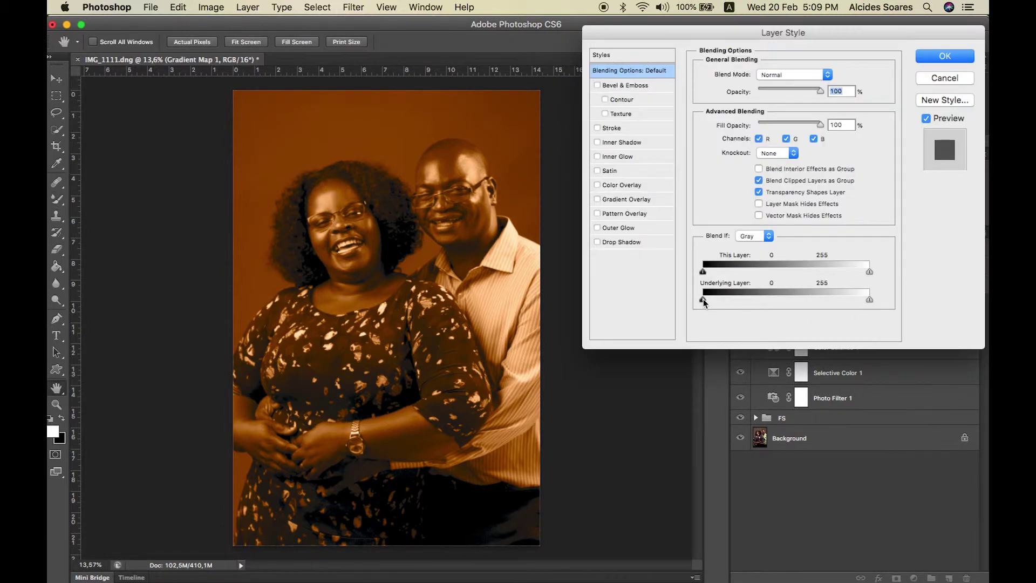
left_click_drag(704, 298, 723, 299)
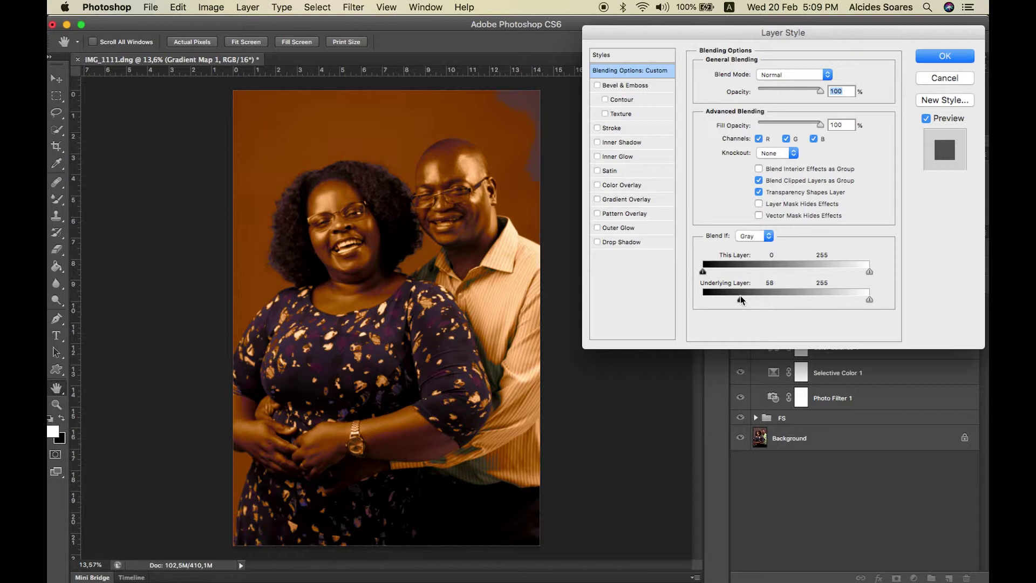
left_click_drag(743, 297, 745, 298)
key("alt")
left_click_drag(748, 300, 749, 300)
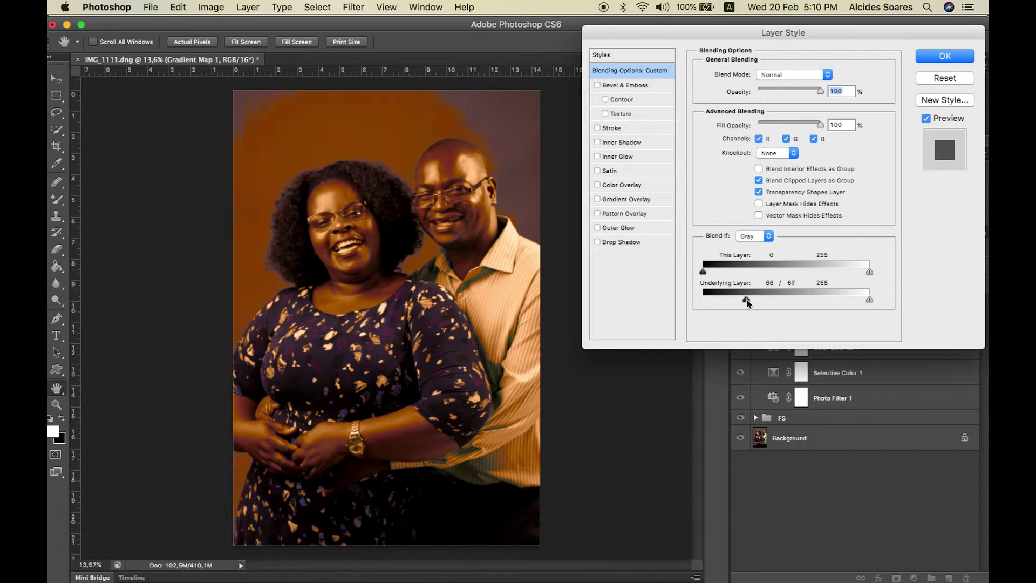
left_click_drag(747, 300, 767, 300)
left_click_drag(797, 300, 776, 302)
Apply the Blend If settings, compare Gradient Map 1 on and off, and set its opacity to 98%
left_click(922, 59)
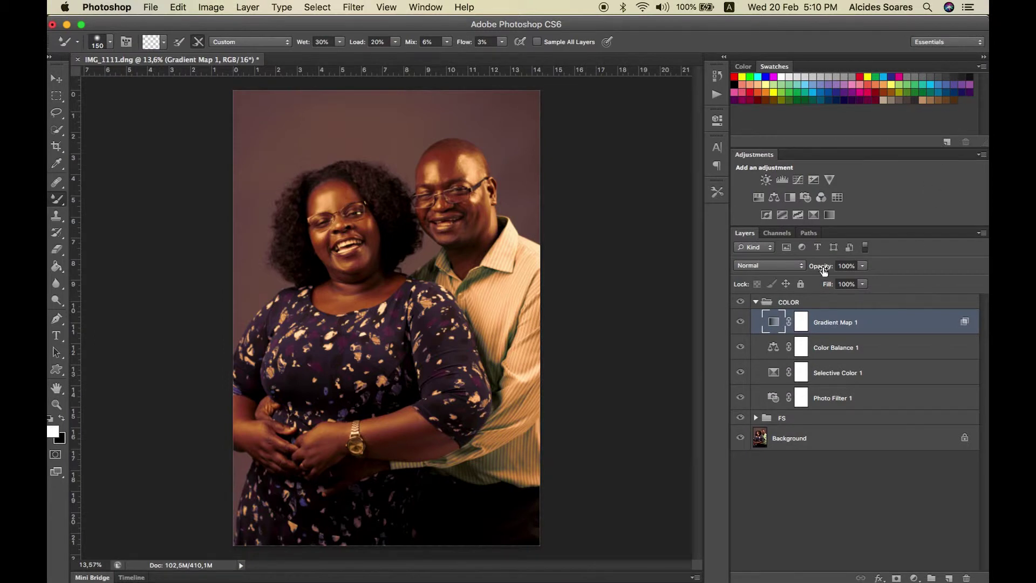
left_click(740, 322)
left_click(741, 322)
left_click_drag(820, 266, 778, 266)
left_click(740, 322)
left_click(740, 322)
left_click(740, 322)
left_click(741, 322)
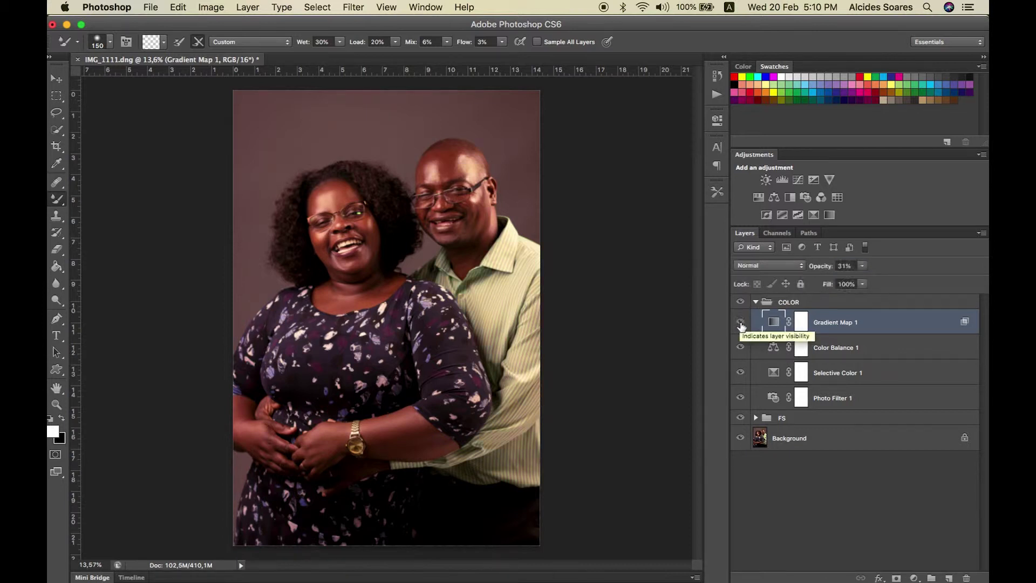
left_click_drag(813, 273, 826, 275)
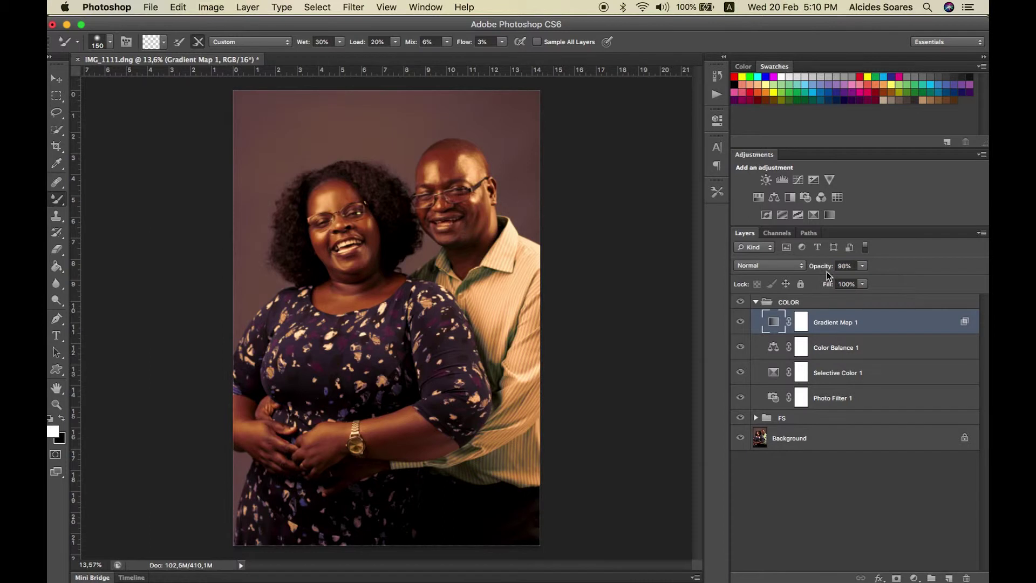
left_click(785, 270)
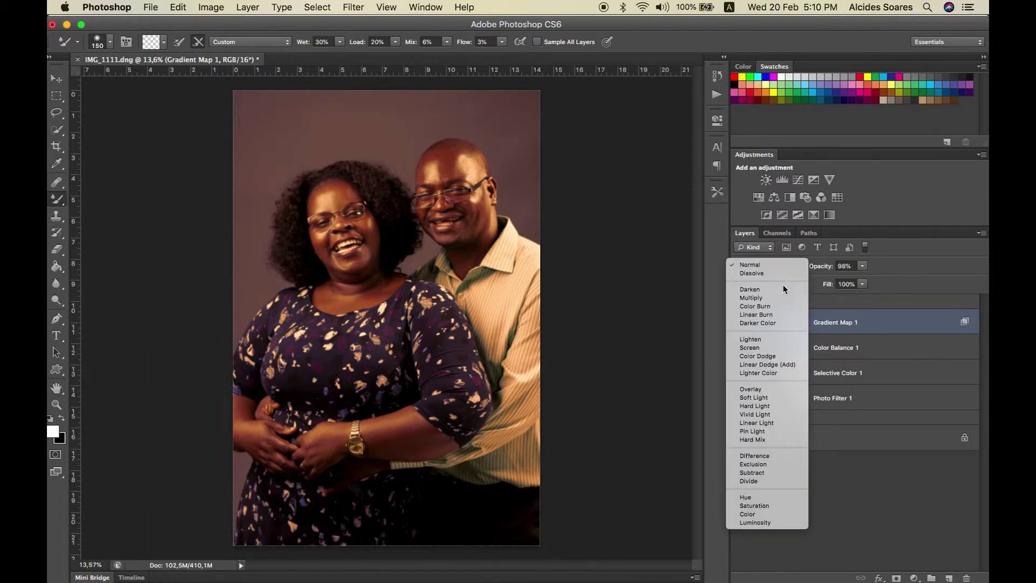
Try Multiply and Screen on Gradient Map 1, settle on Soft Light, and cut its opacity sharply
left_click(782, 297)
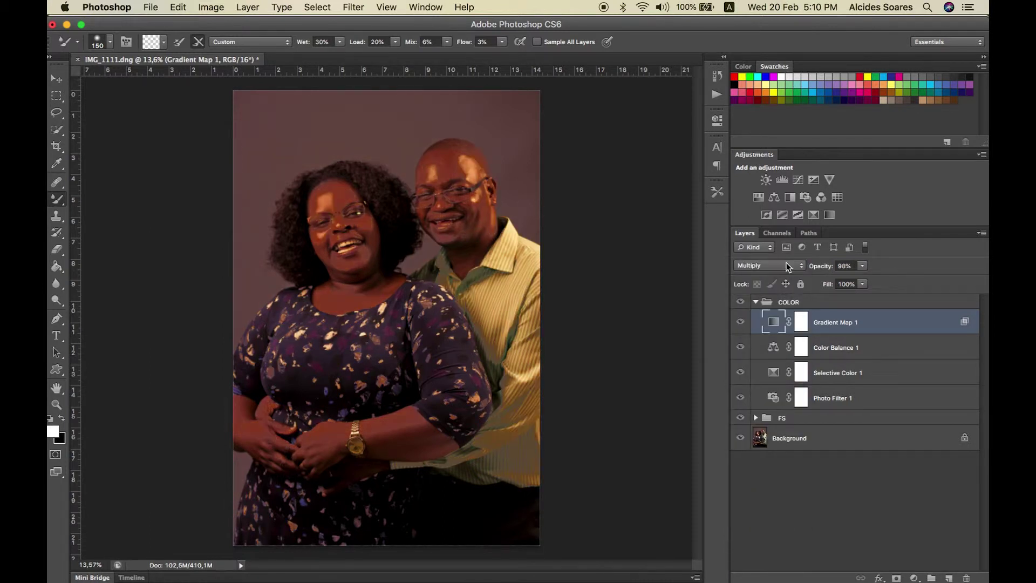
left_click(787, 264)
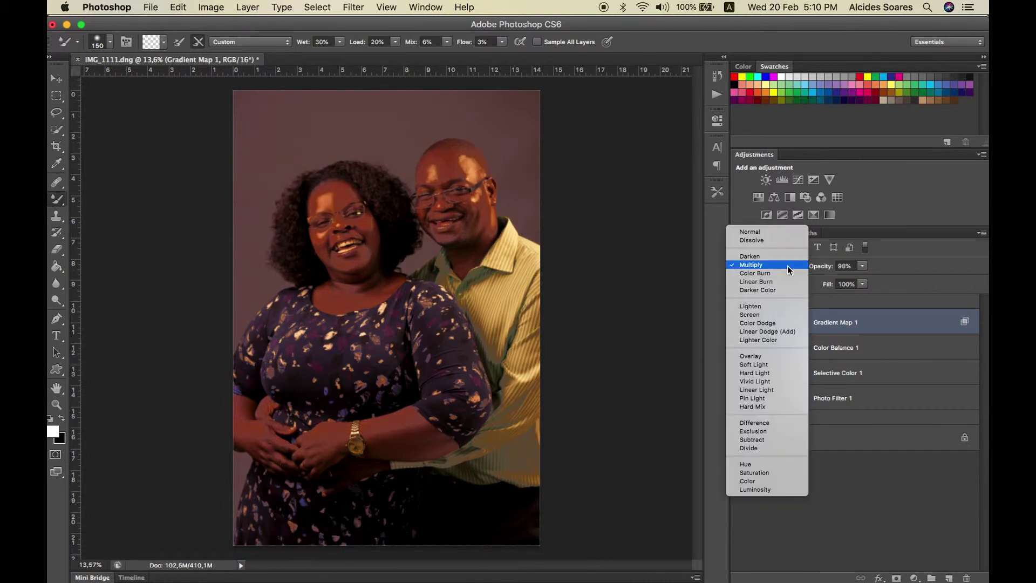
left_click(775, 365)
left_click(745, 323)
left_click(745, 324)
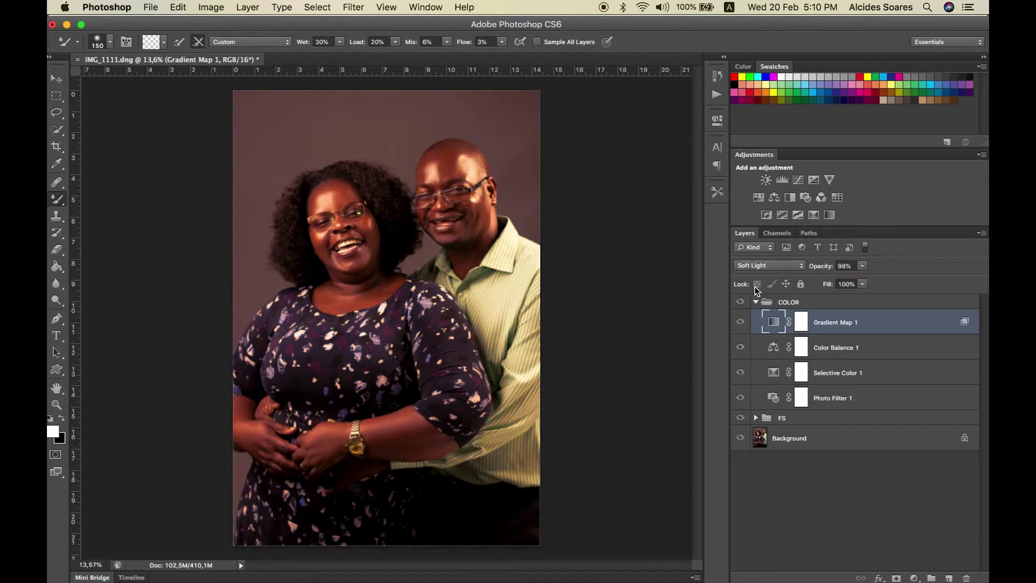
left_click(762, 266)
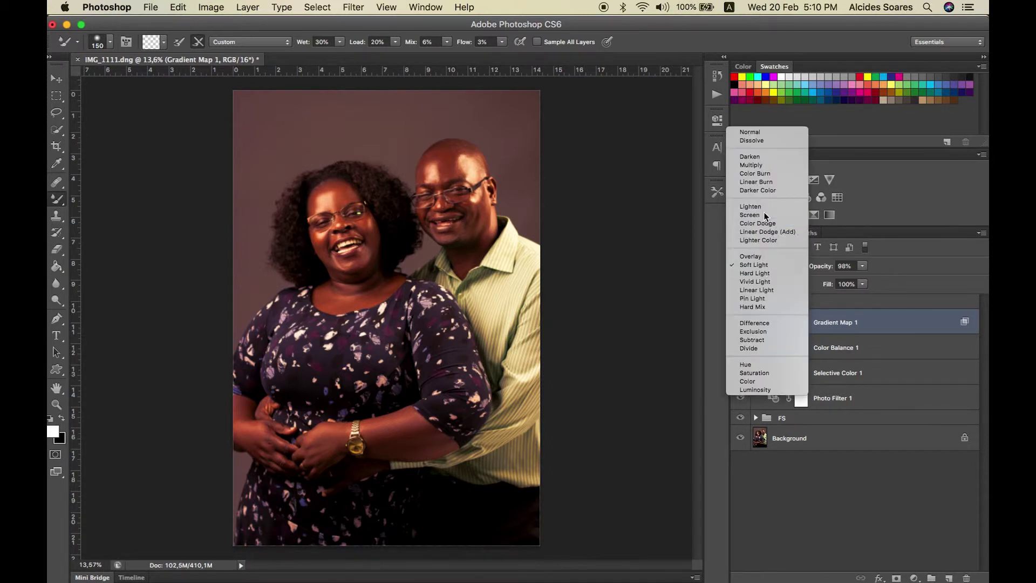
left_click(749, 215)
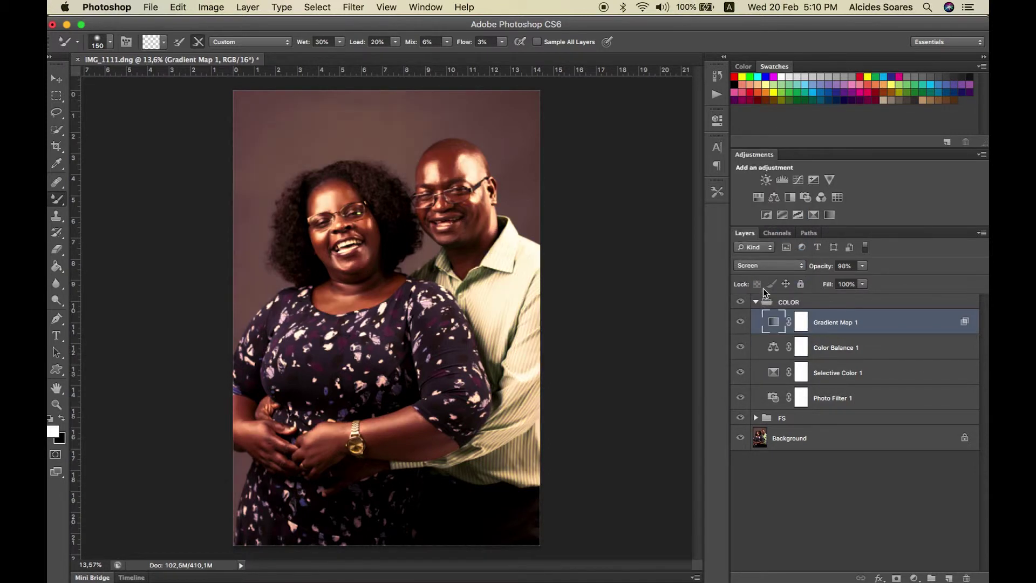
left_click(777, 265)
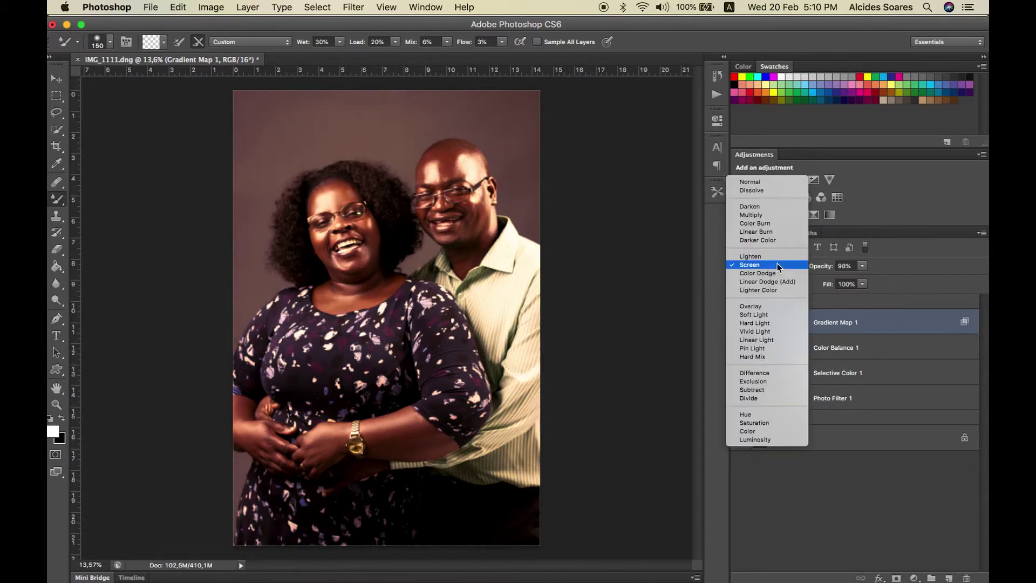
left_click(784, 315)
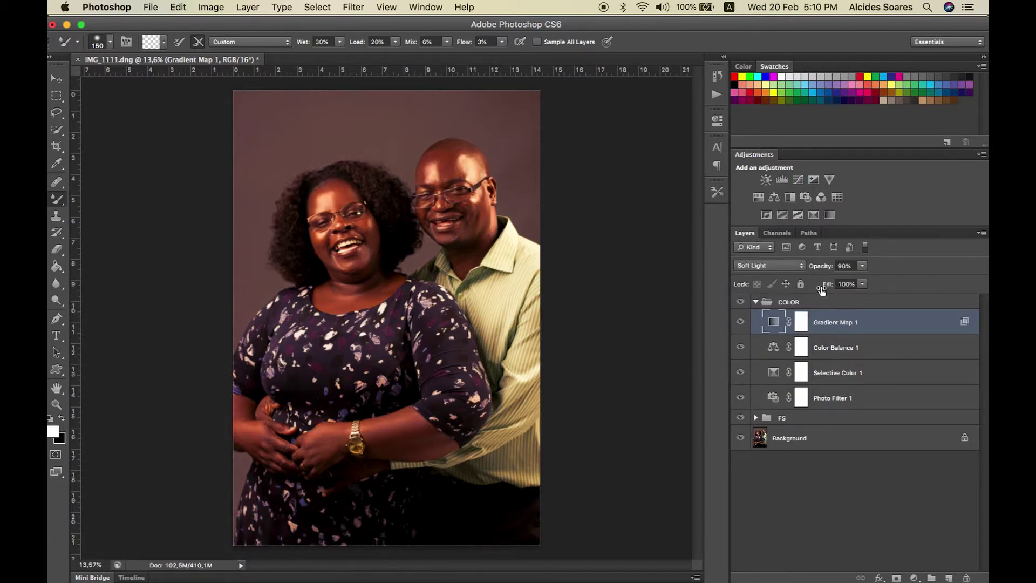
left_click_drag(821, 270, 783, 268)
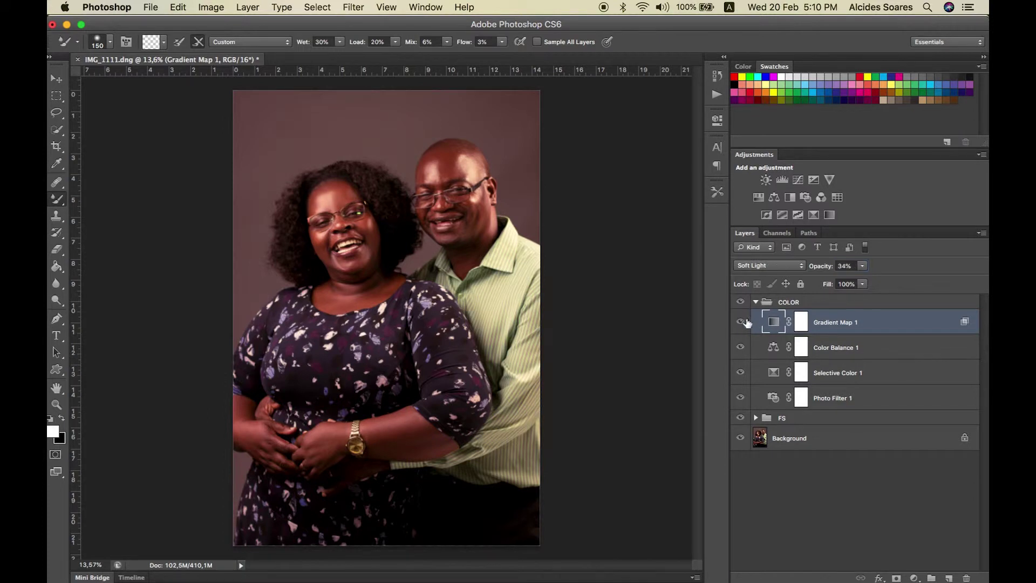
Compare the portrait with Gradient Map 1 on and off, then raise its opacity to 53%
left_click(741, 323)
left_click(741, 322)
left_click(742, 322)
left_click(741, 323)
left_click(742, 323)
left_click(742, 323)
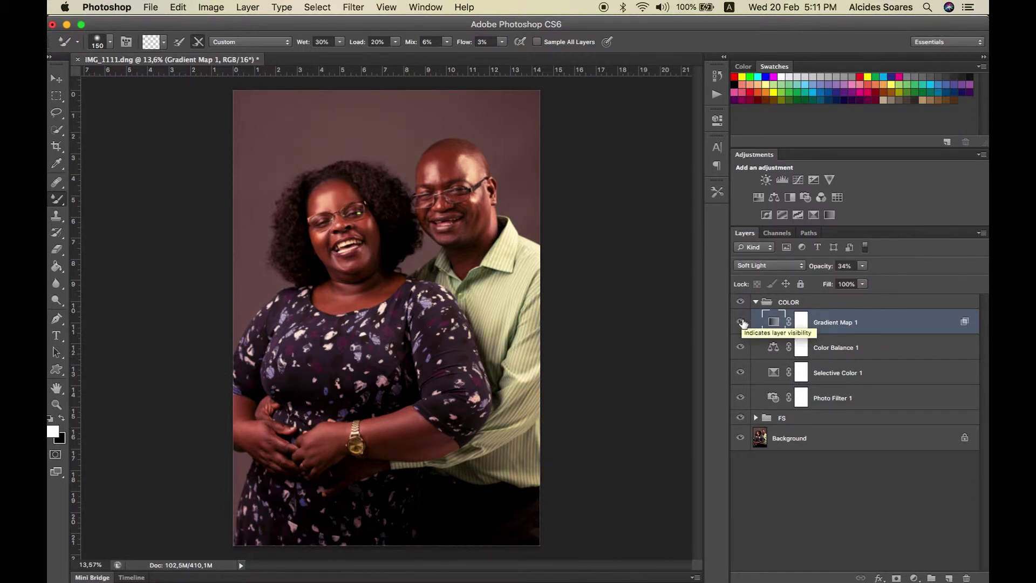
left_click(742, 322)
left_click(742, 323)
left_click_drag(826, 271, 836, 271)
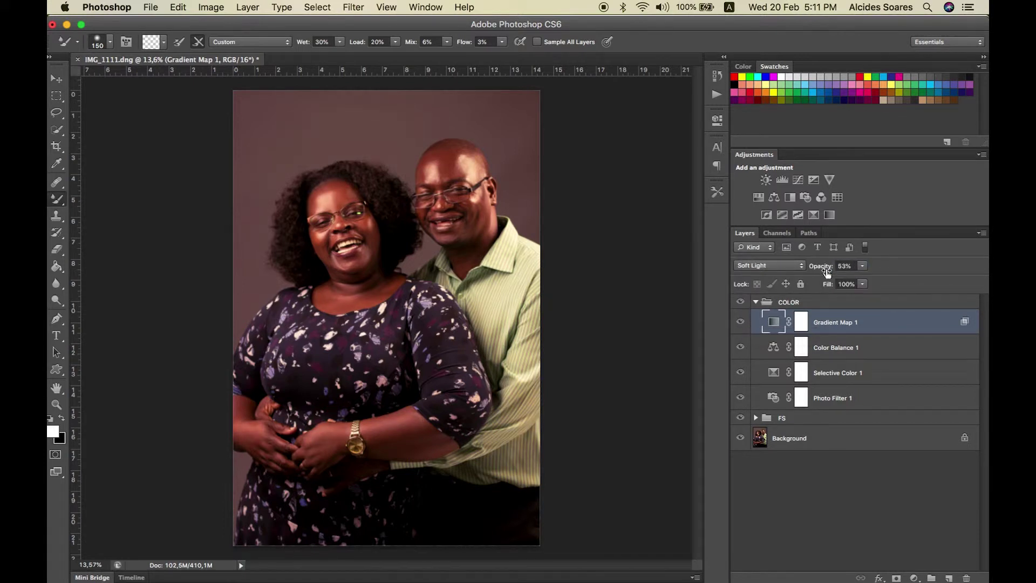
Lower Gradient Map 1's opacity to 38%, toggling its visibility to compare
left_click(741, 322)
left_click(741, 322)
left_click(742, 322)
left_click(741, 322)
left_click(741, 322)
left_click(742, 322)
left_click(742, 322)
left_click(742, 322)
left_click(742, 322)
left_click(741, 323)
left_click_drag(824, 271, 805, 273)
left_click(742, 323)
left_click(741, 324)
left_click(741, 324)
left_click(740, 324)
left_click(740, 324)
left_click(740, 324)
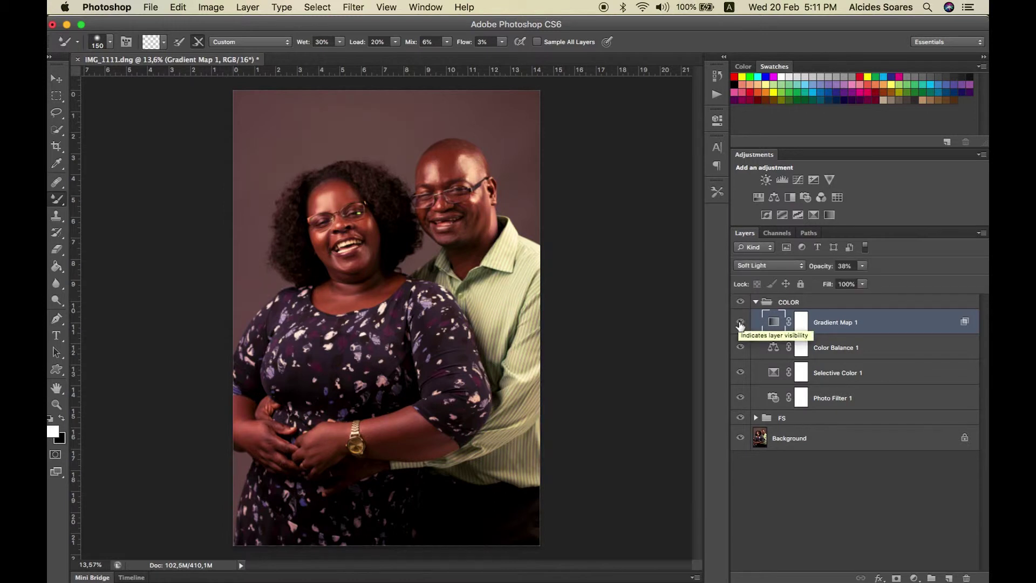
left_click(741, 324)
left_click(740, 324)
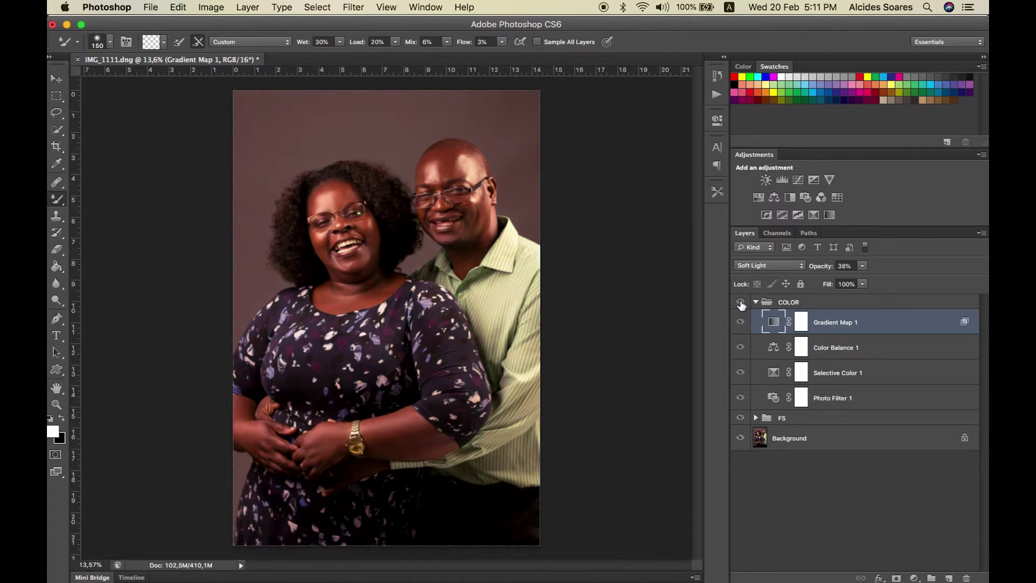
left_click(798, 180)
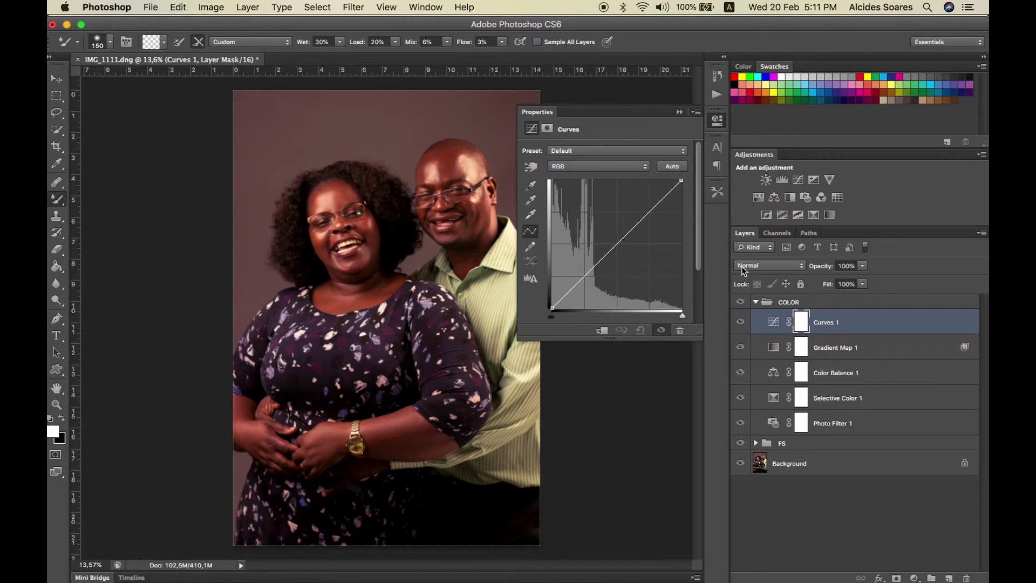
left_click(532, 200)
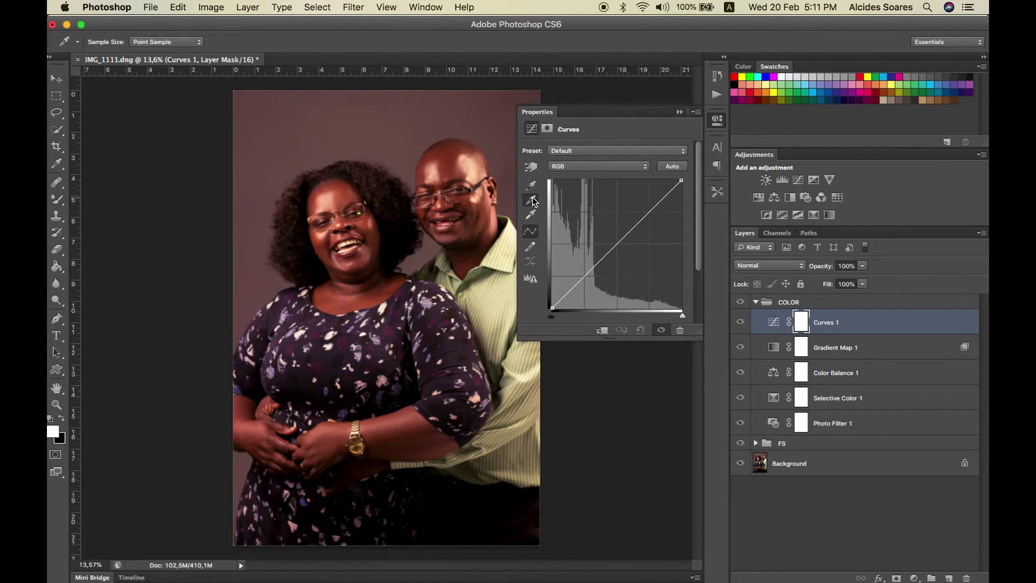
left_click(372, 117)
left_click(680, 330)
left_click(741, 303)
left_click(740, 301)
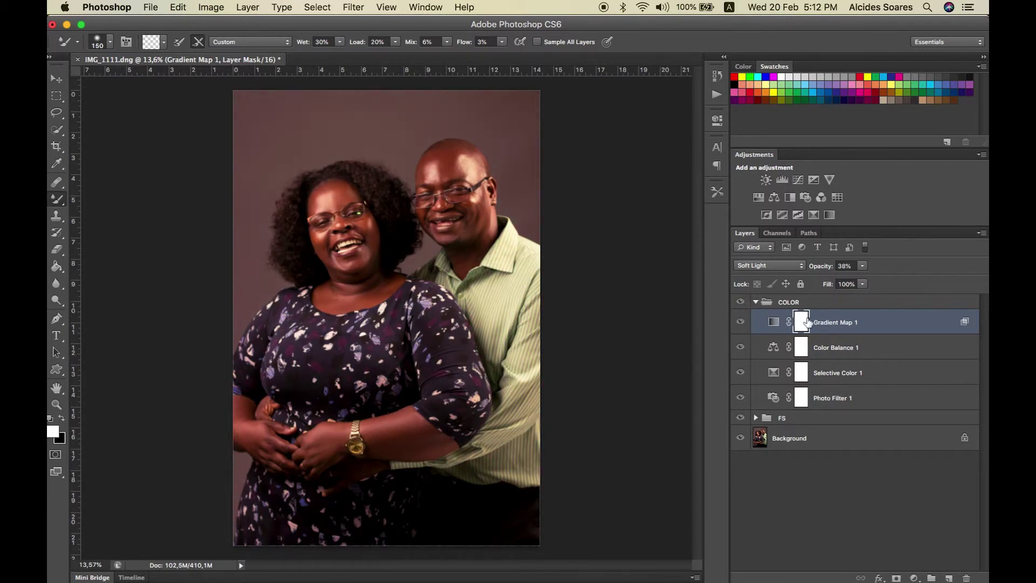
Switch Gradient Map 1 from Soft Light to Normal blending and compare it on and off
left_click(784, 264)
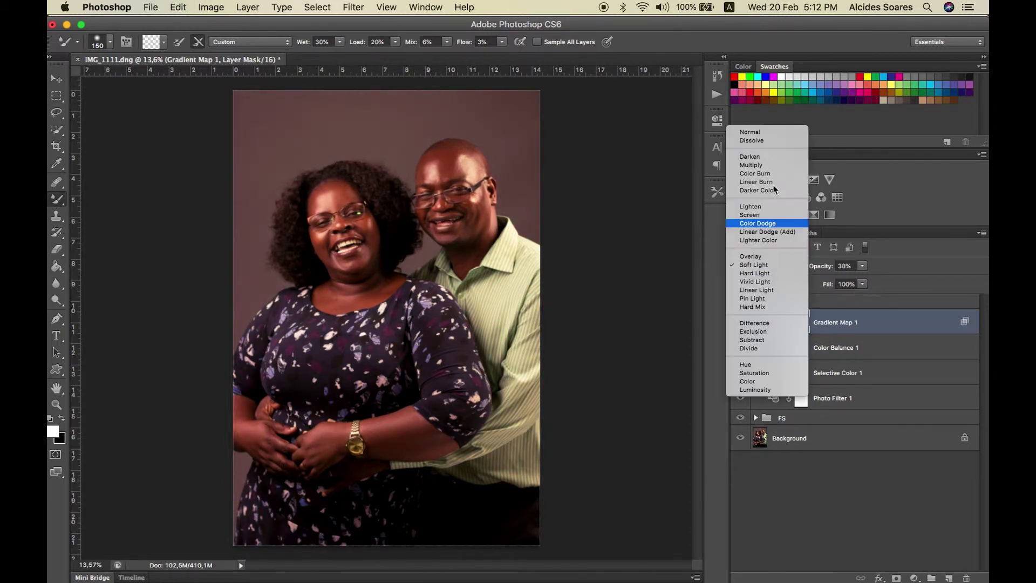
left_click(774, 134)
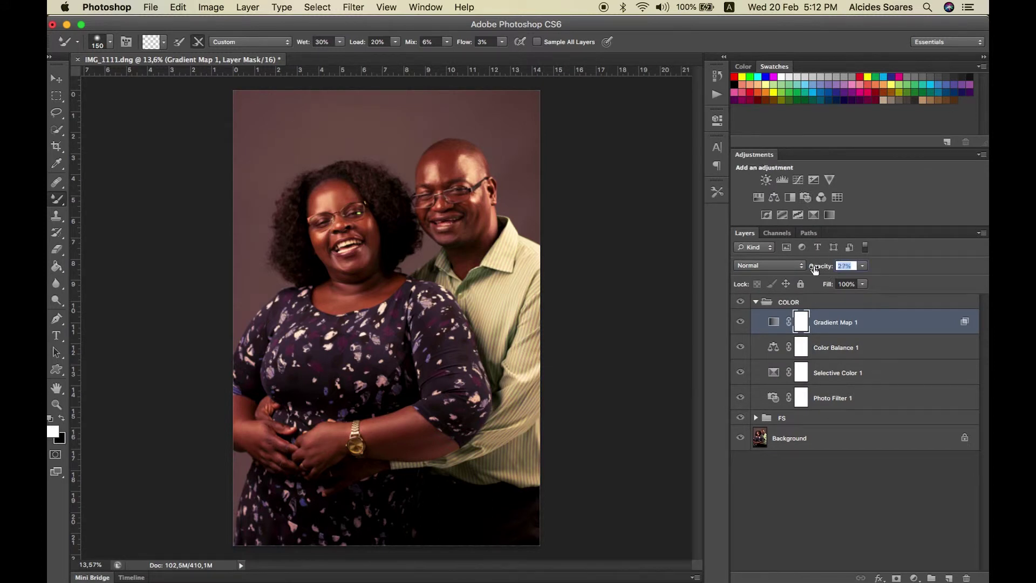
left_click(741, 324)
left_click(741, 324)
left_click(740, 324)
left_click(741, 324)
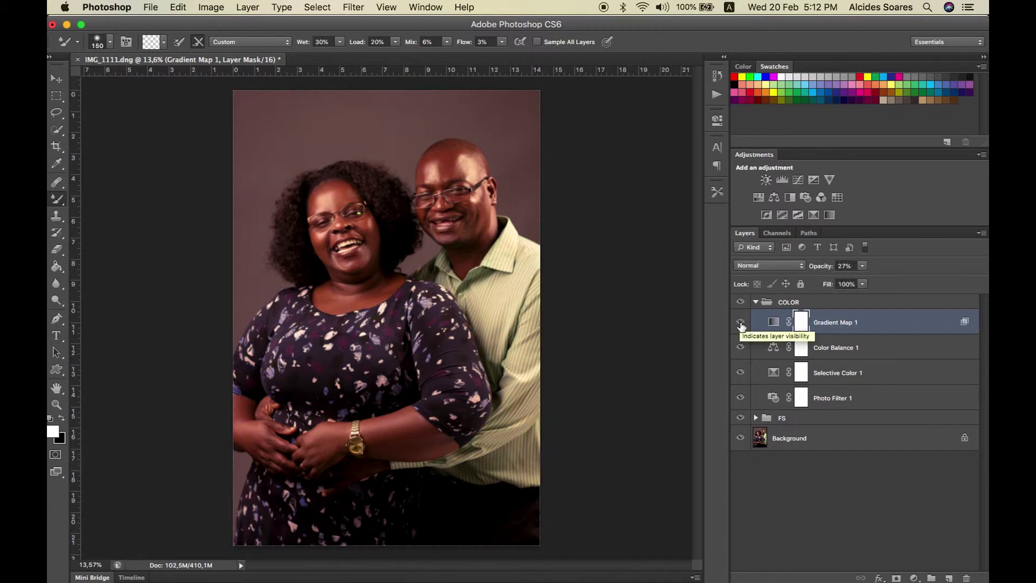
left_click(919, 578)
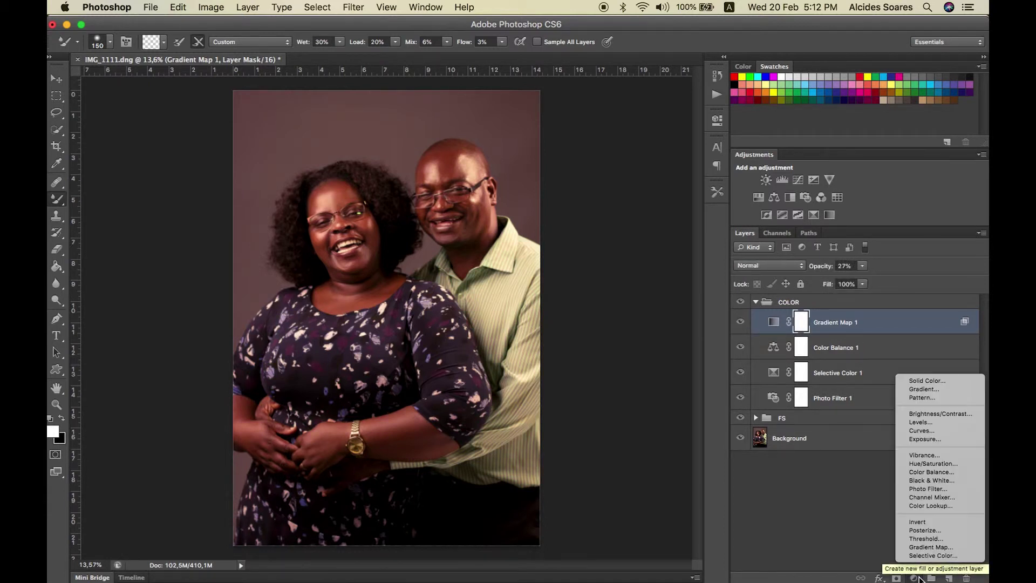
Add a Solid Color fill layer in bright blue #3727d7 atop the COLOR group
left_click(937, 381)
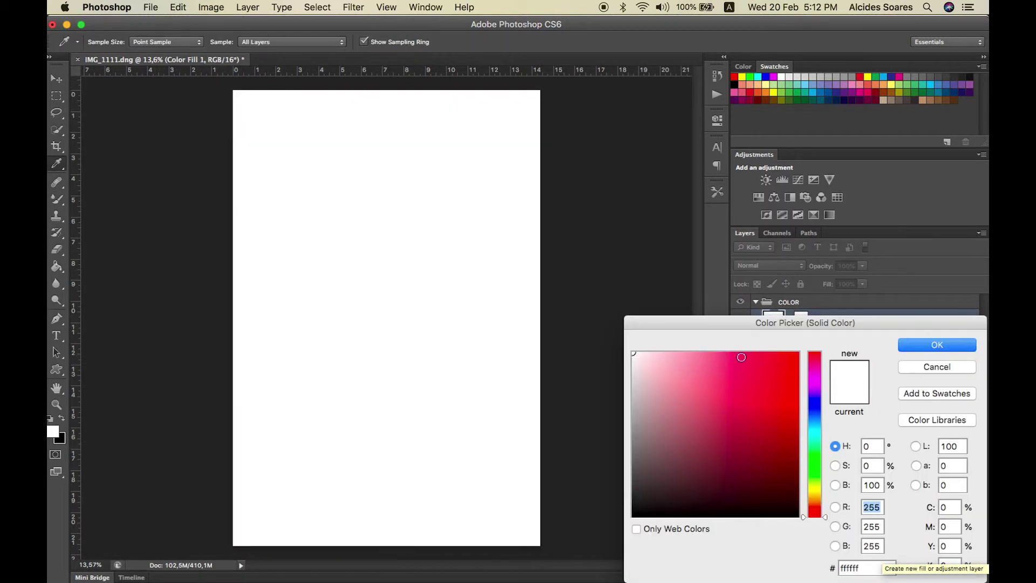
left_click(814, 404)
left_click_drag(768, 410, 772, 412)
left_click(770, 378)
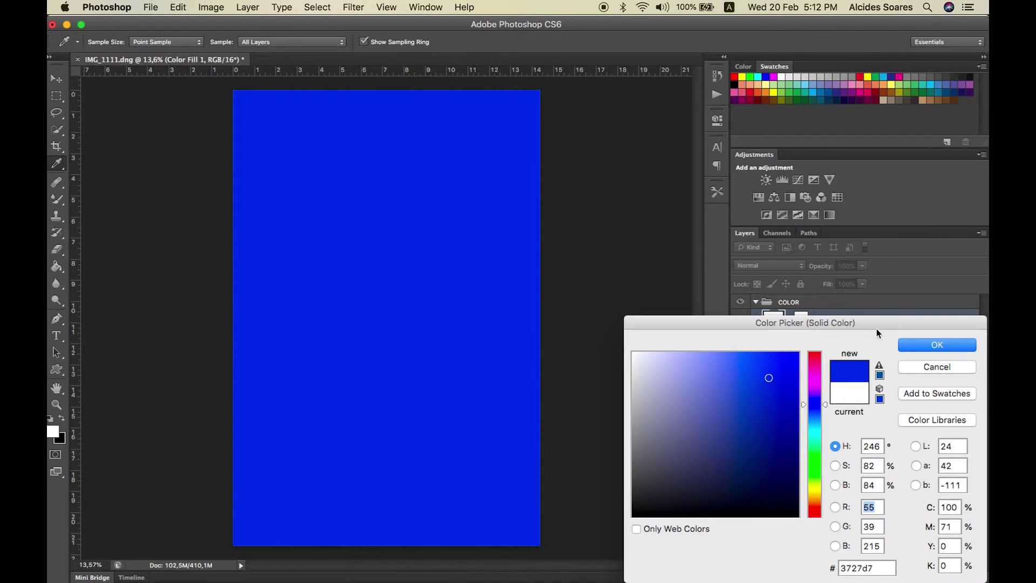
left_click(920, 346)
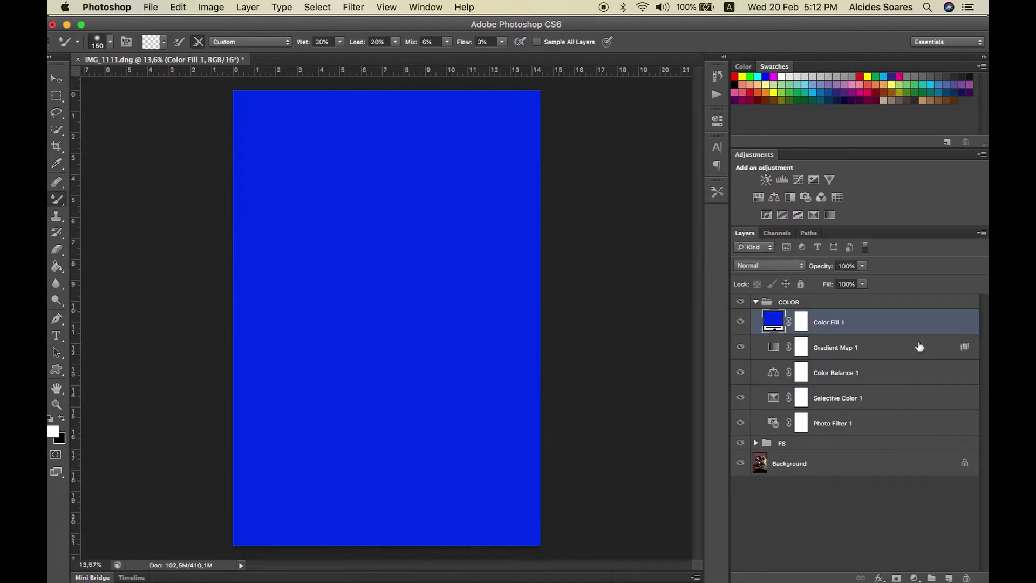
left_click(788, 265)
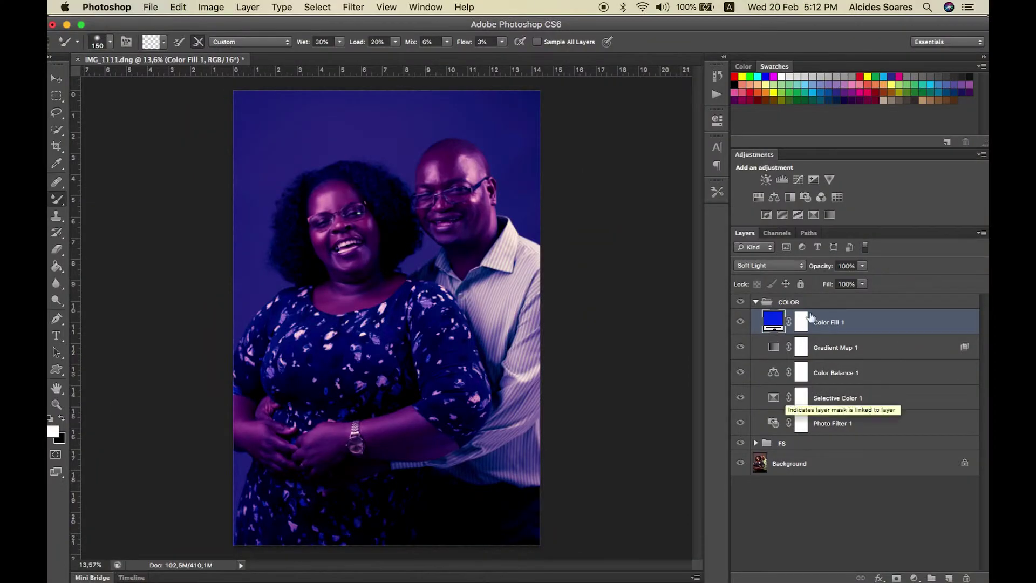
Restrict Color Fill 1 to darker tones with an Underlying Layer Blend If split at 56/71, then lower opacity to 51%
double_click(926, 329)
left_click_drag(861, 299, 749, 304)
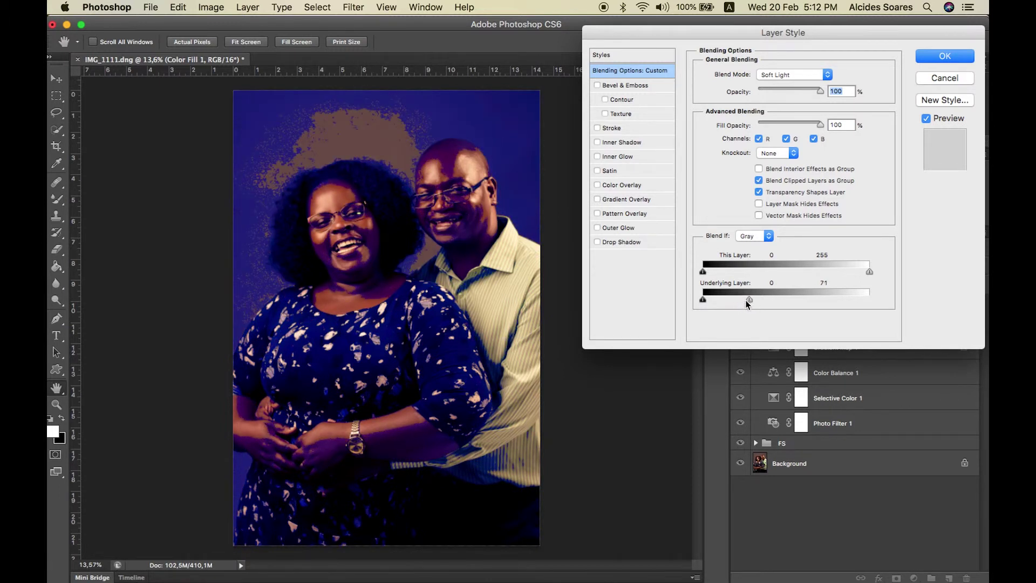
left_click_drag(749, 304, 737, 302)
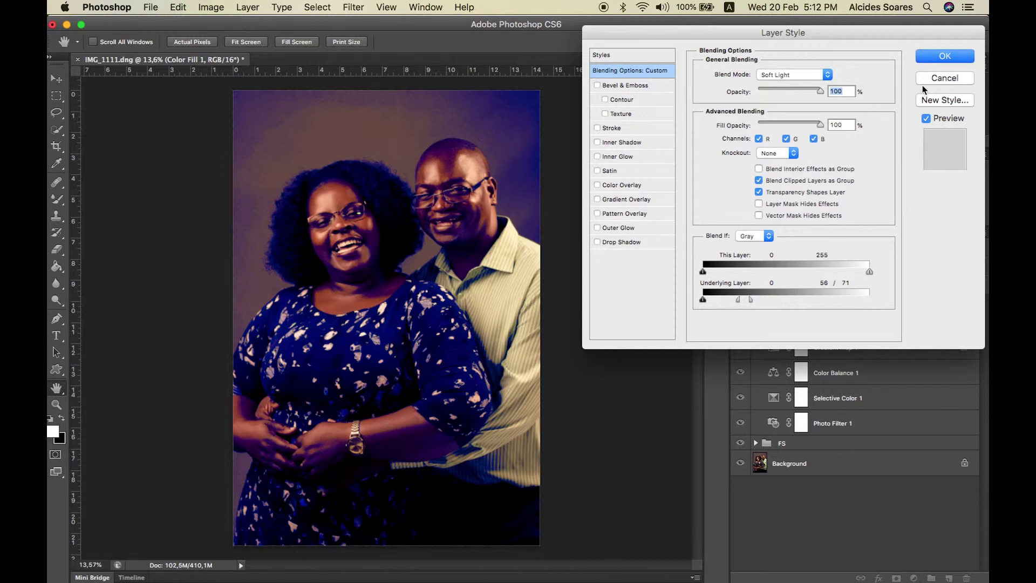
key("Return")
left_click_drag(823, 270, 789, 279)
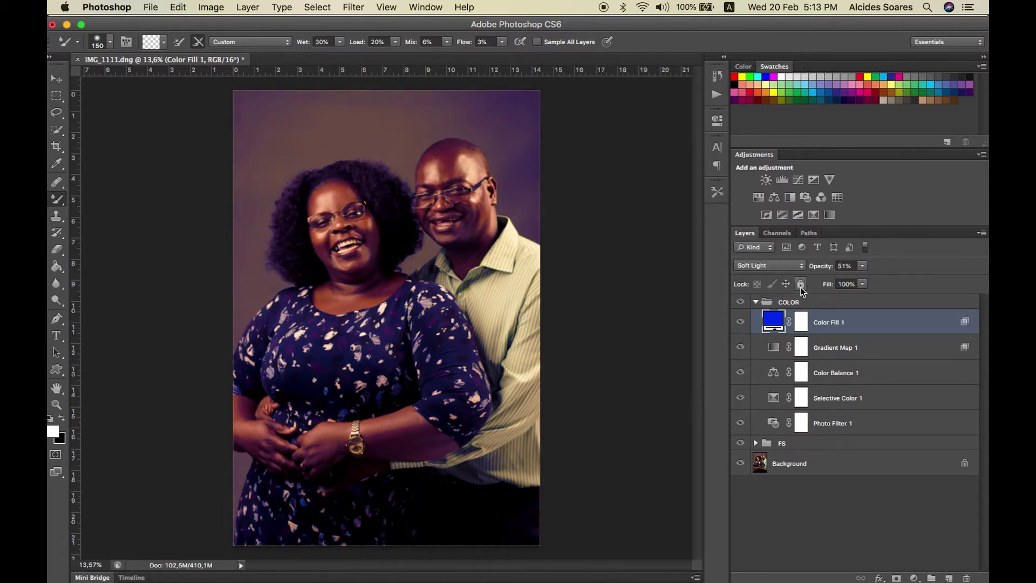
Set Color Fill 1 to Normal blending and reduce its opacity to 27%
left_click(785, 265)
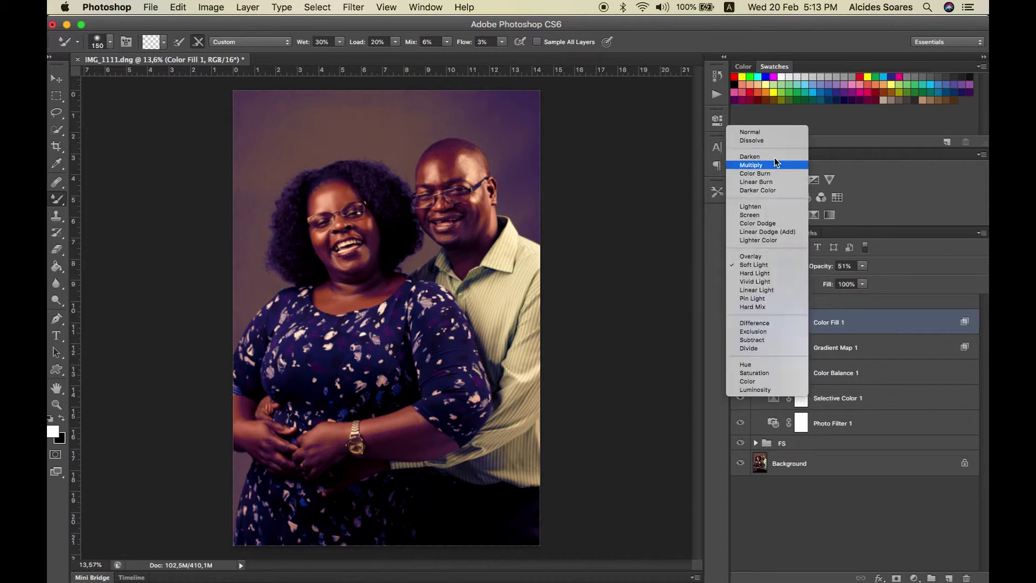
left_click(768, 131)
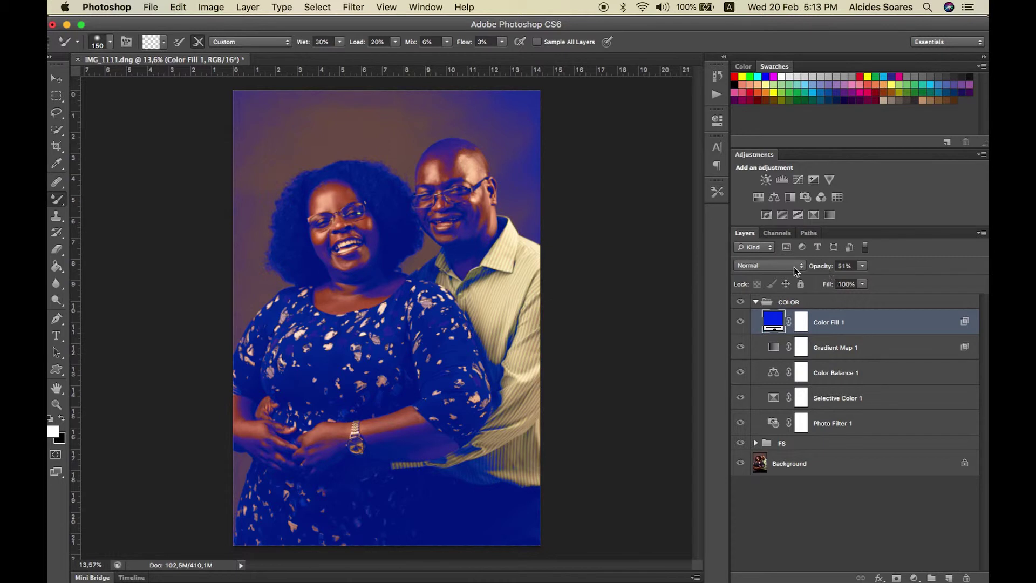
left_click(769, 266)
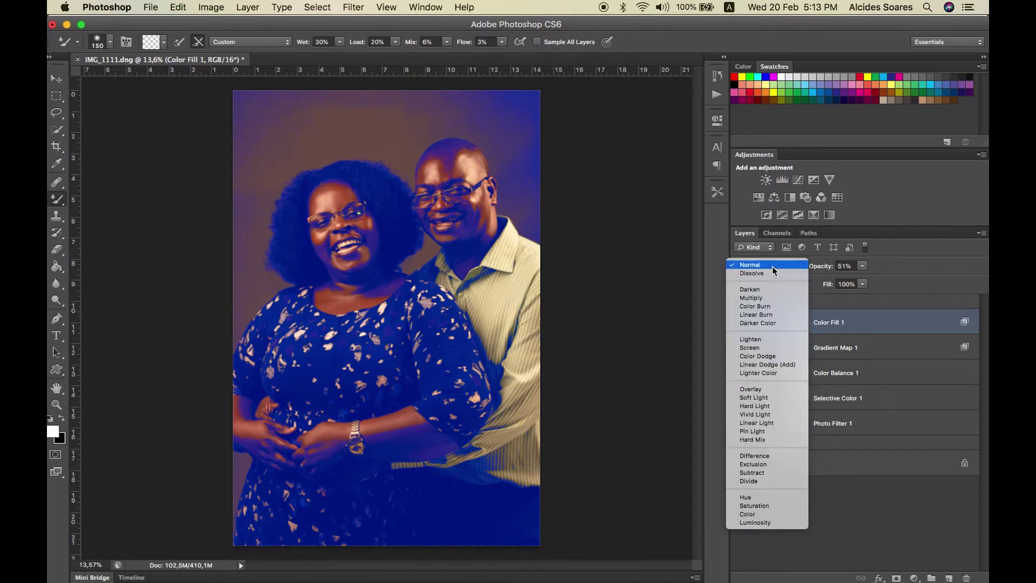
left_click(772, 265)
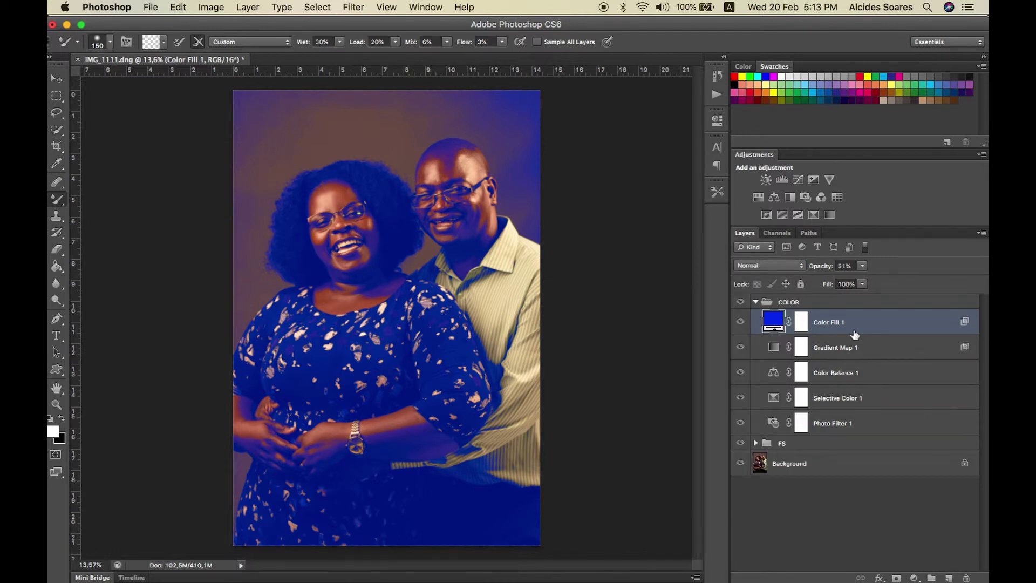
left_click_drag(826, 270, 811, 270)
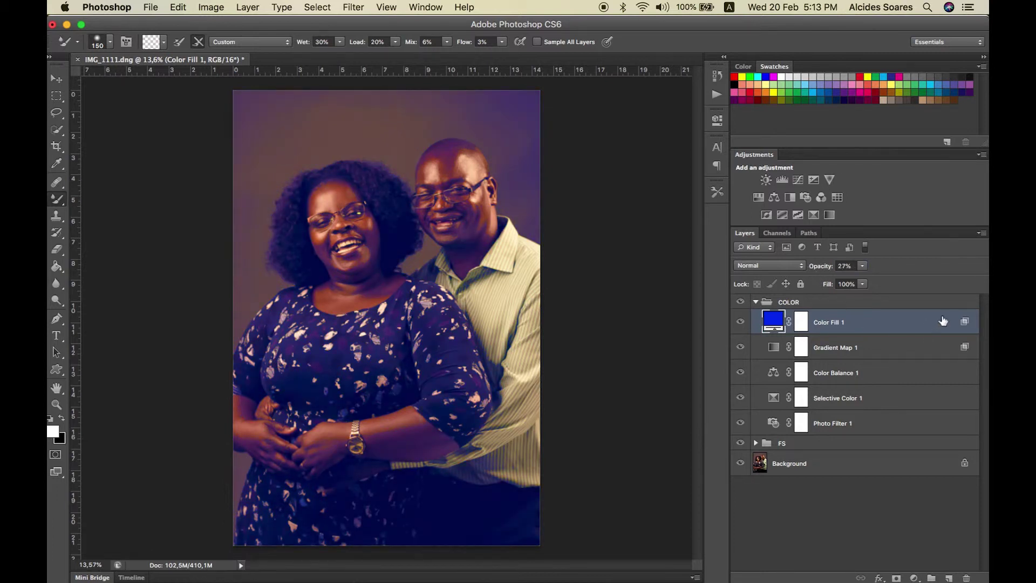
Adjust Color Fill 1's Underlying Layer Blend If to 77, raise opacity to 100%, and target its mask
double_click(966, 323)
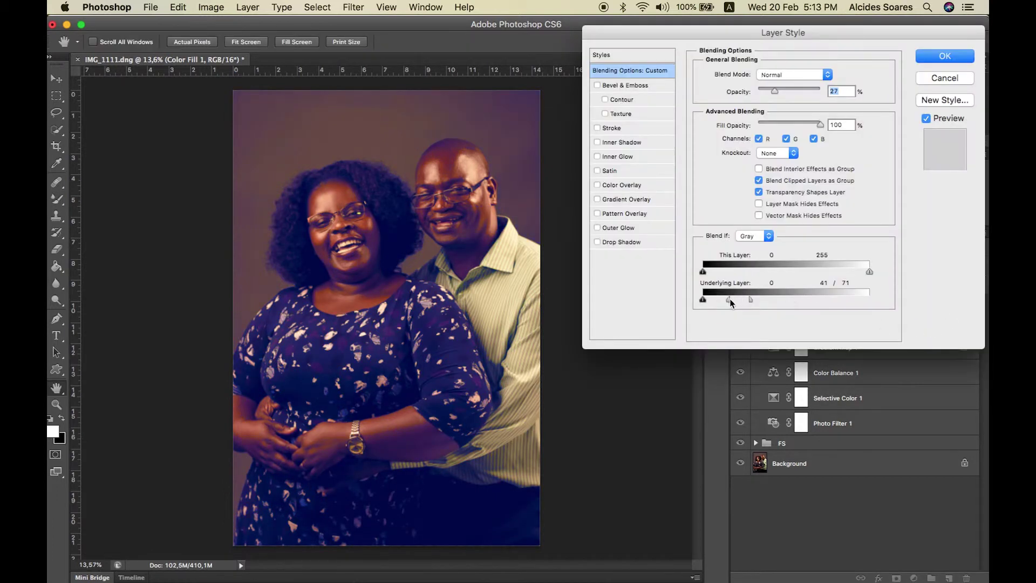
left_click_drag(747, 299, 747, 299)
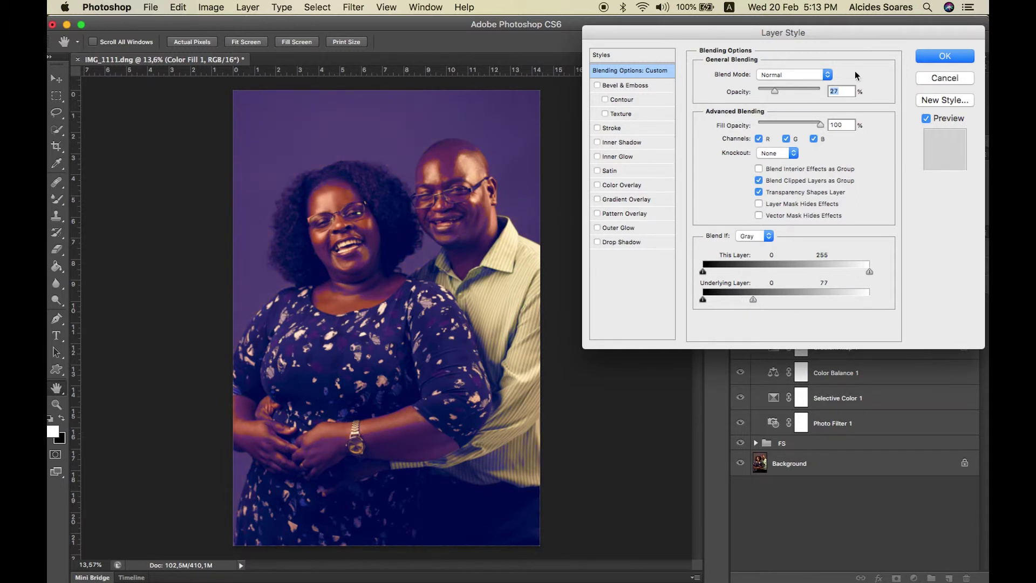
key("Return")
left_click_drag(816, 269, 944, 257)
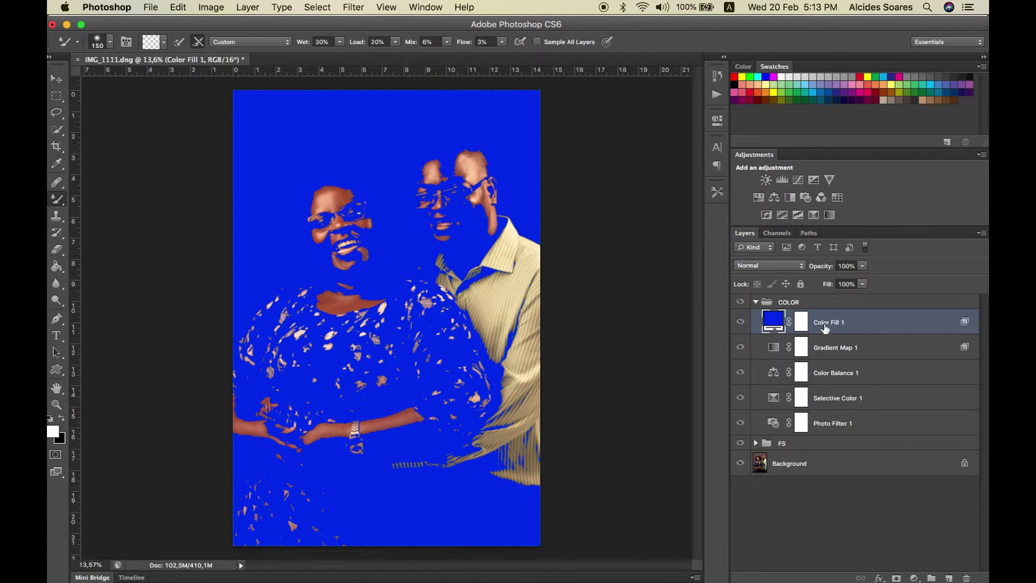
left_click(800, 323)
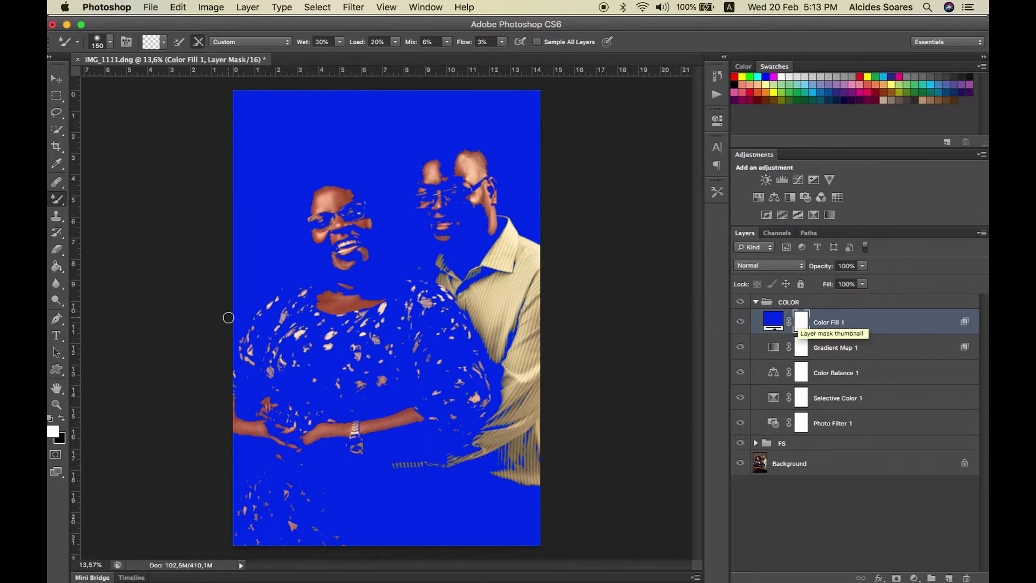
With a large black Brush, paint the blue off the couple's faces on the mask
key("x")
key("bracketright")
key("bracketright")
key("bracketright")
key("bracketright")
key("bracketright")
key("bracketright")
key("bracketright")
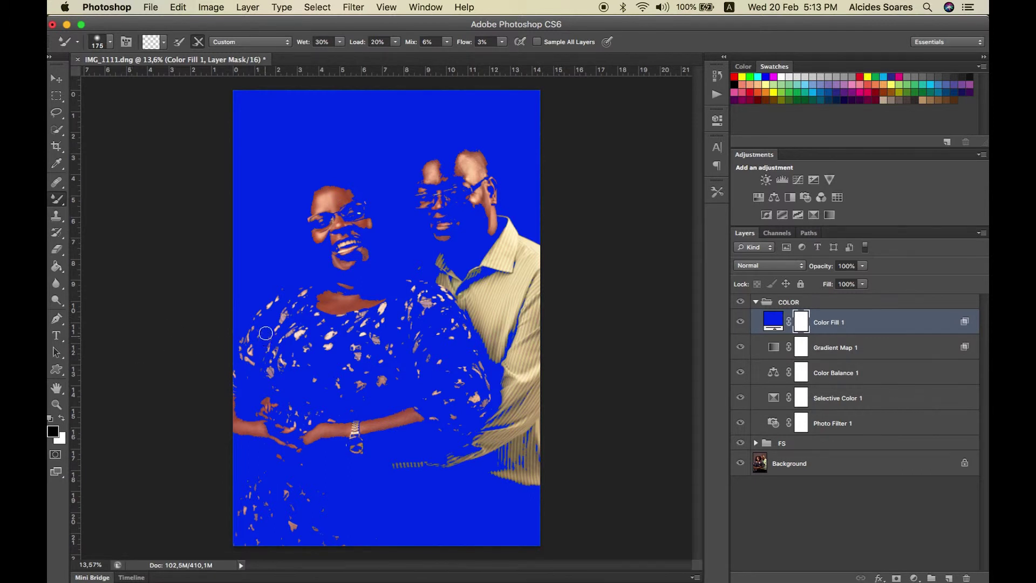
left_click(66, 206)
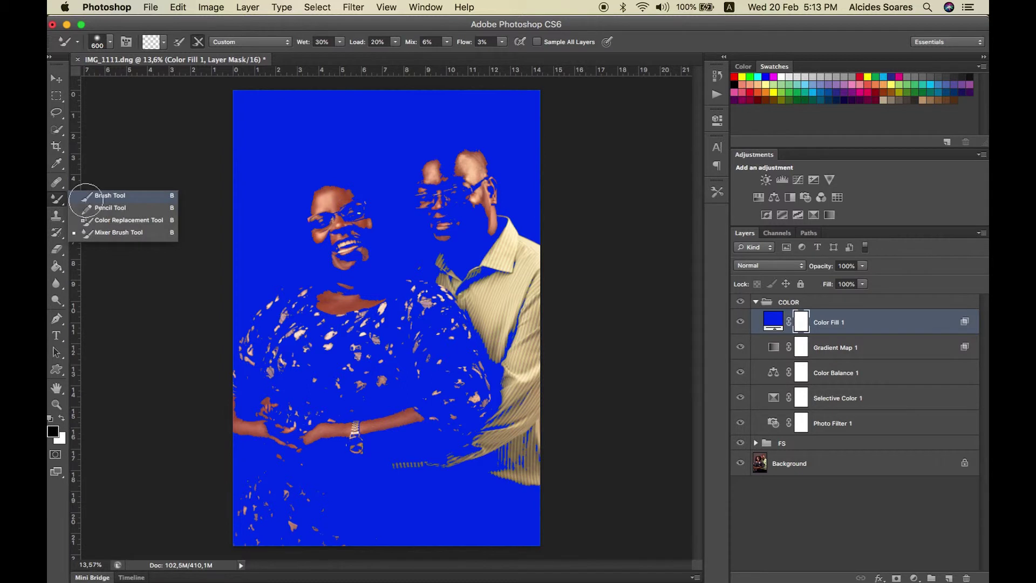
left_click(110, 195)
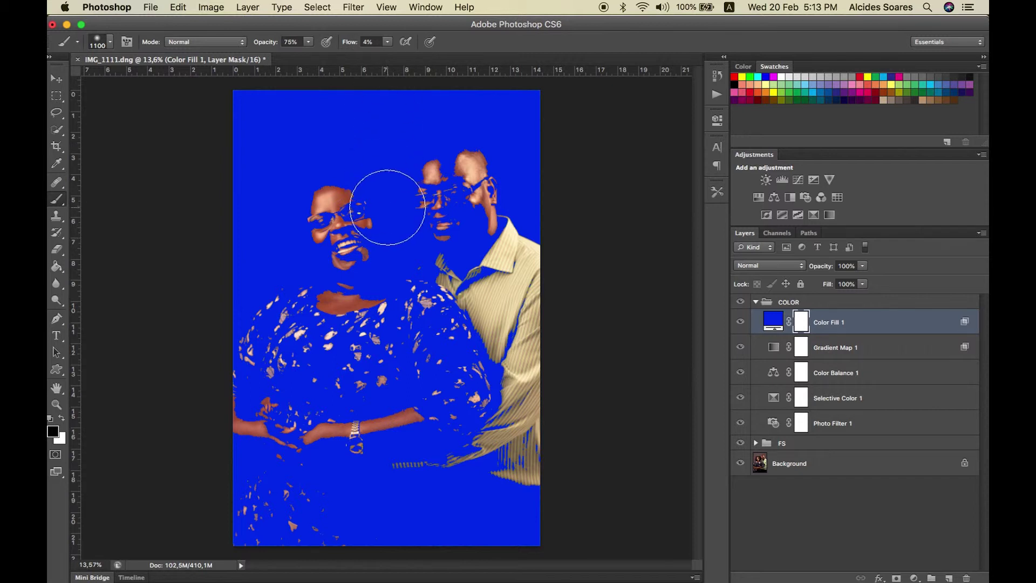
key("bracketright")
key("bracketright")
mouse_move(370, 259)
left_mouse_down()
mouse_move(398, 236)
mouse_move(273, 291)
mouse_move(412, 254)
mouse_move(398, 253)
mouse_move(319, 355)
mouse_move(404, 232)
mouse_move(506, 220)
mouse_move(329, 393)
mouse_move(405, 347)
mouse_move(249, 442)
mouse_move(298, 281)
mouse_move(342, 297)
mouse_move(346, 151)
mouse_move(324, 273)
mouse_move(434, 223)
mouse_move(300, 277)
mouse_move(308, 232)
mouse_move(317, 250)
mouse_move(398, 178)
mouse_move(434, 254)
mouse_move(438, 238)
mouse_move(397, 206)
mouse_move(227, 416)
left_mouse_up()
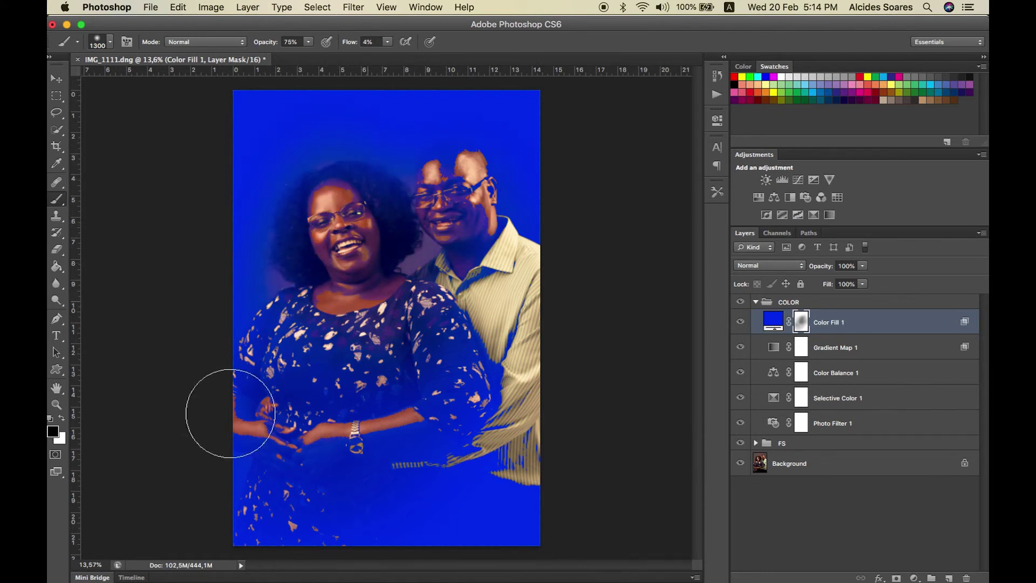
At 98% brush opacity, mask blue off the dress, hands, arm and man's face, then shrink brush to 500 px
left_click_drag(259, 43, 271, 43)
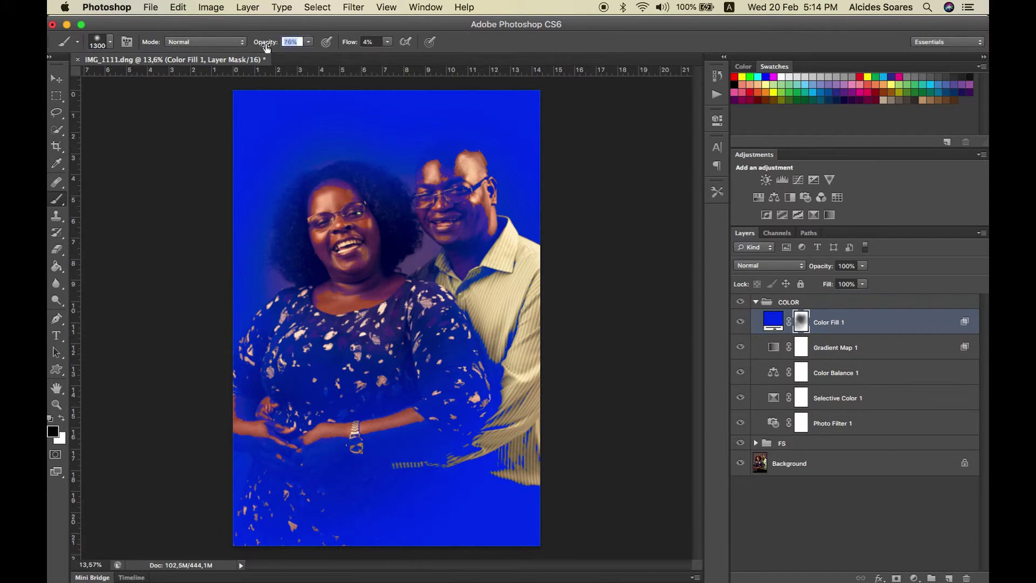
mouse_move(329, 353)
left_mouse_down()
mouse_move(294, 452)
mouse_move(320, 507)
mouse_move(401, 417)
mouse_move(516, 387)
mouse_move(442, 444)
mouse_move(419, 394)
mouse_move(216, 427)
mouse_move(206, 410)
mouse_move(338, 291)
mouse_move(343, 263)
mouse_move(320, 233)
mouse_move(347, 260)
mouse_move(374, 219)
mouse_move(319, 243)
mouse_move(336, 270)
mouse_move(501, 259)
mouse_move(446, 181)
mouse_move(458, 260)
mouse_move(501, 356)
mouse_move(533, 318)
mouse_move(522, 397)
mouse_move(435, 495)
mouse_move(350, 531)
mouse_move(323, 572)
mouse_move(441, 457)
mouse_move(543, 412)
mouse_move(548, 501)
mouse_move(505, 546)
mouse_move(426, 526)
mouse_move(446, 399)
mouse_move(555, 364)
mouse_move(373, 394)
mouse_move(441, 491)
mouse_move(522, 389)
mouse_move(497, 480)
mouse_move(479, 375)
mouse_move(279, 406)
mouse_move(269, 364)
mouse_move(281, 379)
mouse_move(312, 315)
mouse_move(374, 278)
mouse_move(345, 295)
mouse_move(342, 268)
mouse_move(479, 284)
mouse_move(435, 220)
mouse_move(441, 192)
mouse_move(458, 201)
mouse_move(443, 291)
mouse_move(465, 289)
mouse_move(509, 425)
mouse_move(507, 375)
mouse_move(462, 418)
mouse_move(368, 462)
mouse_move(293, 517)
mouse_move(336, 558)
mouse_move(585, 502)
mouse_move(246, 556)
mouse_move(318, 426)
mouse_move(305, 253)
left_mouse_up()
mouse_move(376, 273)
left_mouse_down()
mouse_move(452, 231)
mouse_move(438, 190)
mouse_move(456, 201)
mouse_move(460, 183)
mouse_move(458, 233)
left_mouse_up()
key("bracketleft")
key("bracketleft")
key("bracketleft")
key("bracketleft")
key("bracketleft")
key("bracketleft")
key("bracketleft")
key("bracketleft")
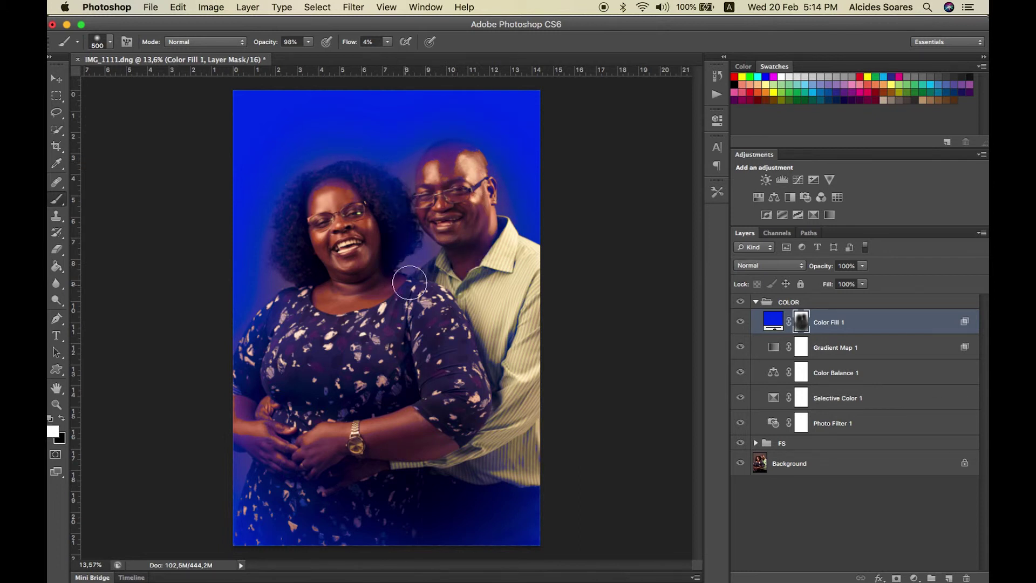
key("x")
Set Color Fill 1 to Soft Light, lower its opacity, and compare with the COLOR group toggled
left_click(775, 267)
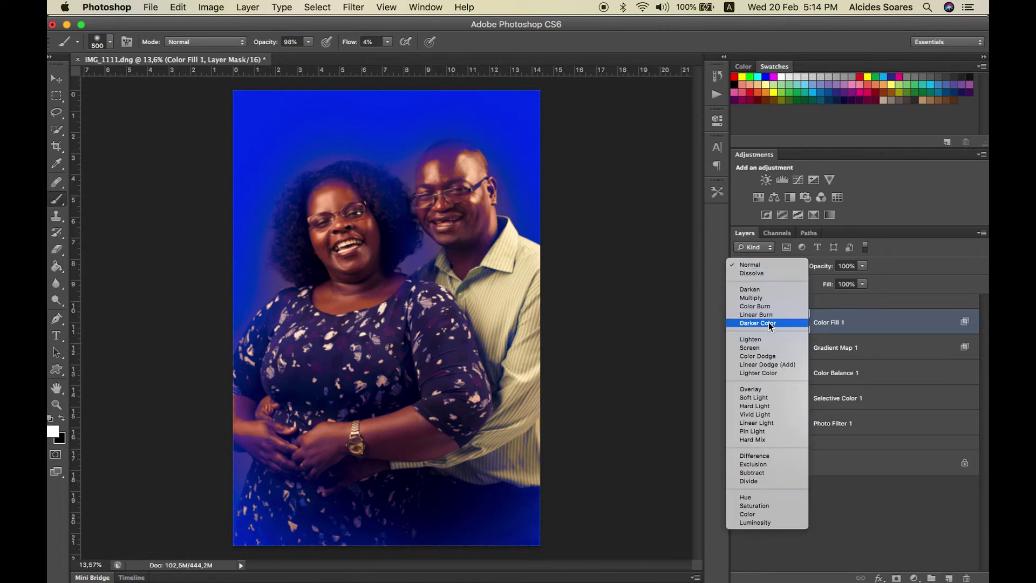
left_click(779, 397)
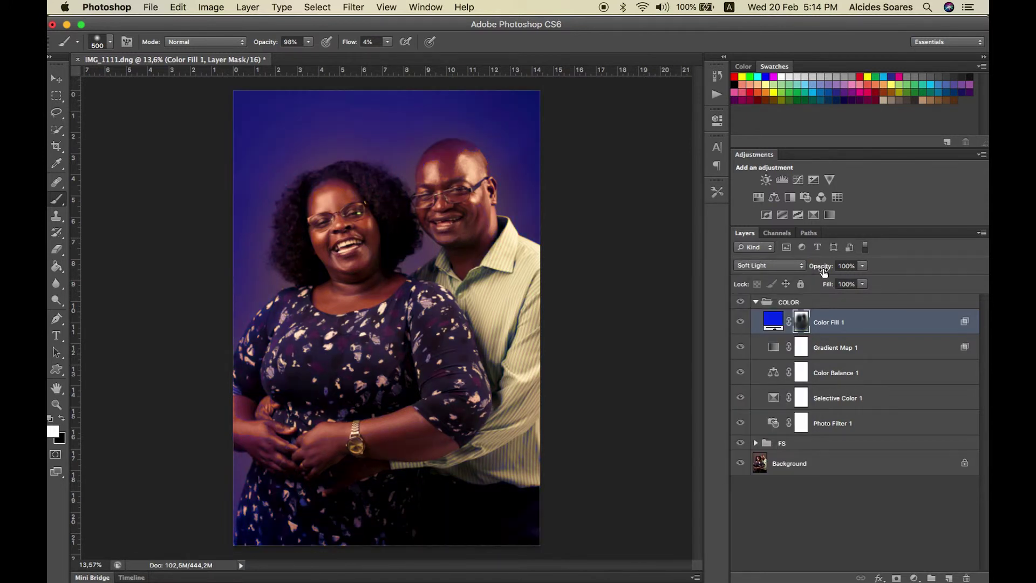
left_click_drag(824, 272, 789, 265)
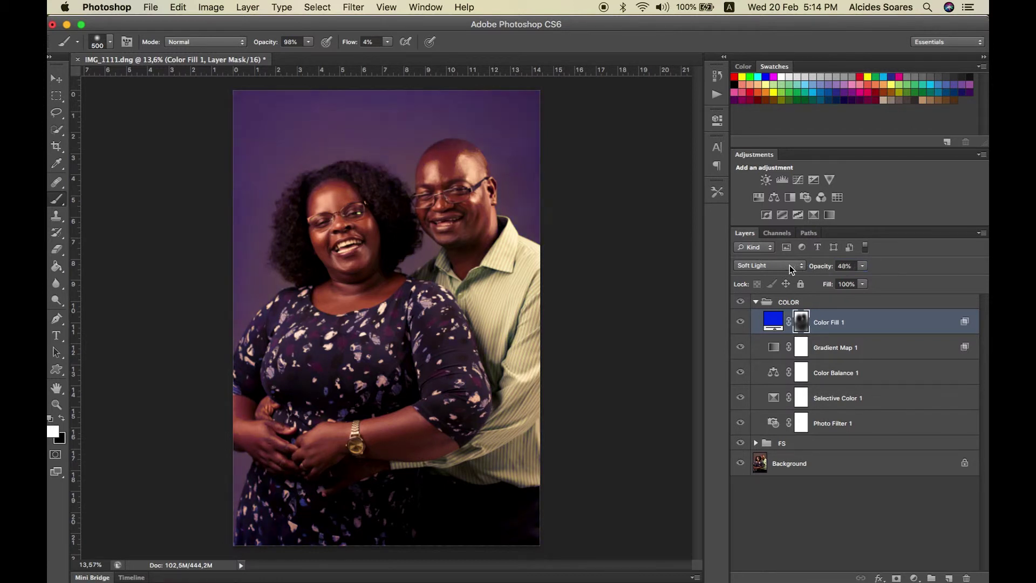
left_click(742, 303)
left_click(741, 303)
left_click(741, 303)
left_click(741, 303)
Settle Color Fill 1 at 38% opacity, then duplicate it and hide the original
left_click_drag(824, 269, 814, 270)
left_click(741, 322)
left_click(741, 323)
left_click(741, 322)
left_click(741, 323)
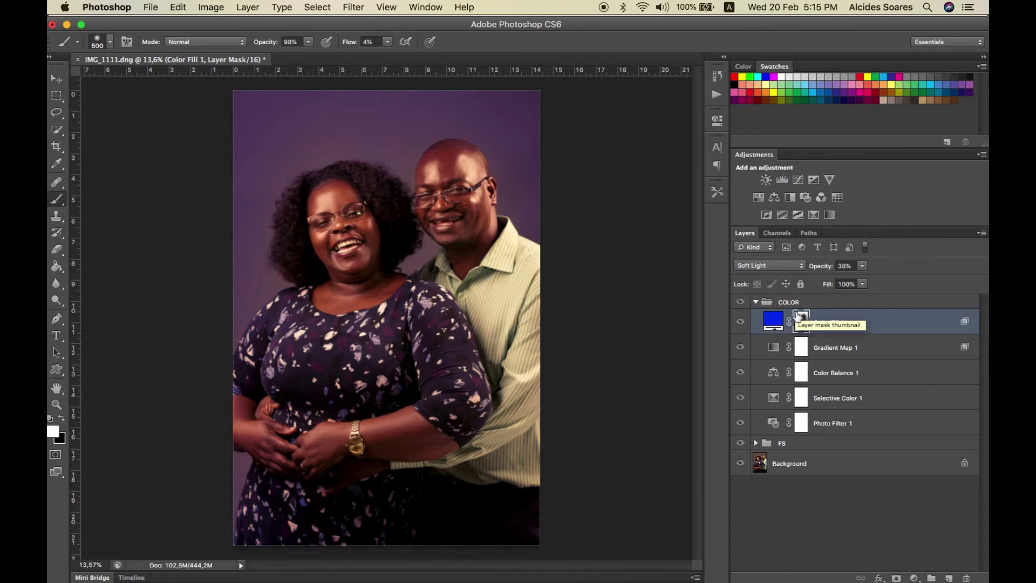
key("super+j")
left_click(740, 347)
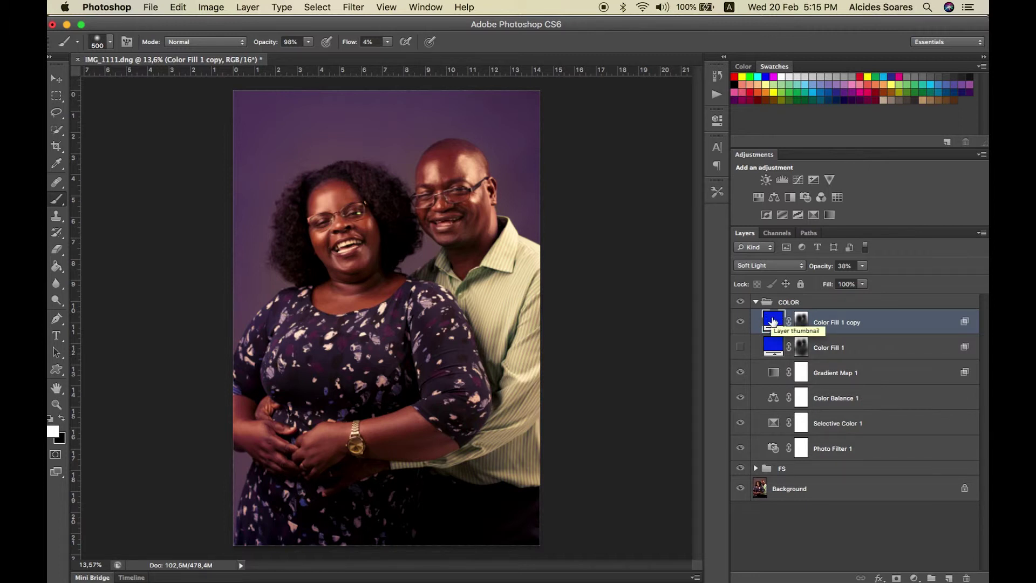
Recolor the Color Fill 1 copy to a golden-brown orange (#877108)
double_click(773, 321)
left_click(818, 496)
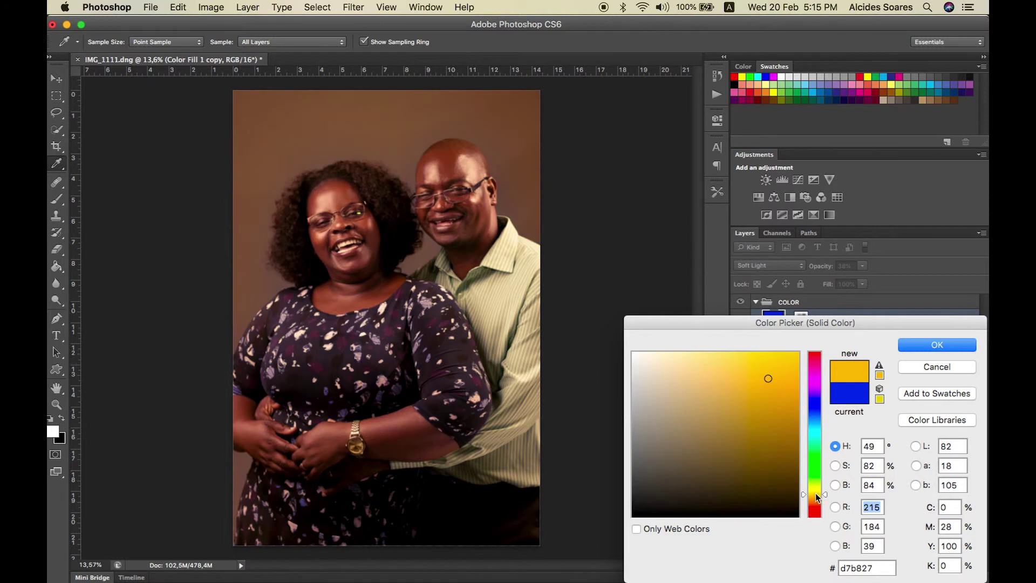
mouse_move(771, 406)
left_mouse_down()
mouse_move(749, 442)
mouse_move(763, 453)
mouse_move(784, 437)
left_mouse_up()
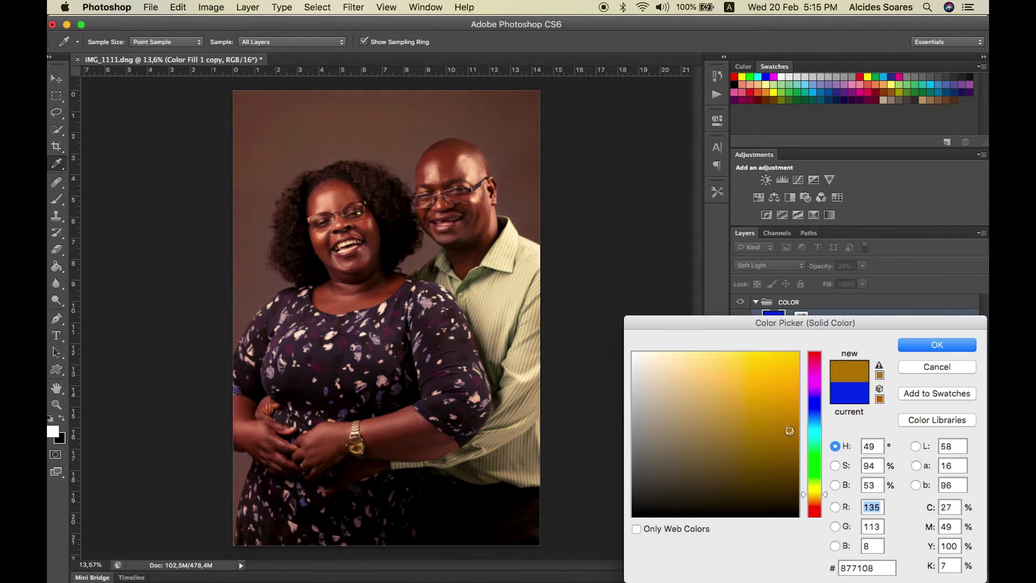
key("Return")
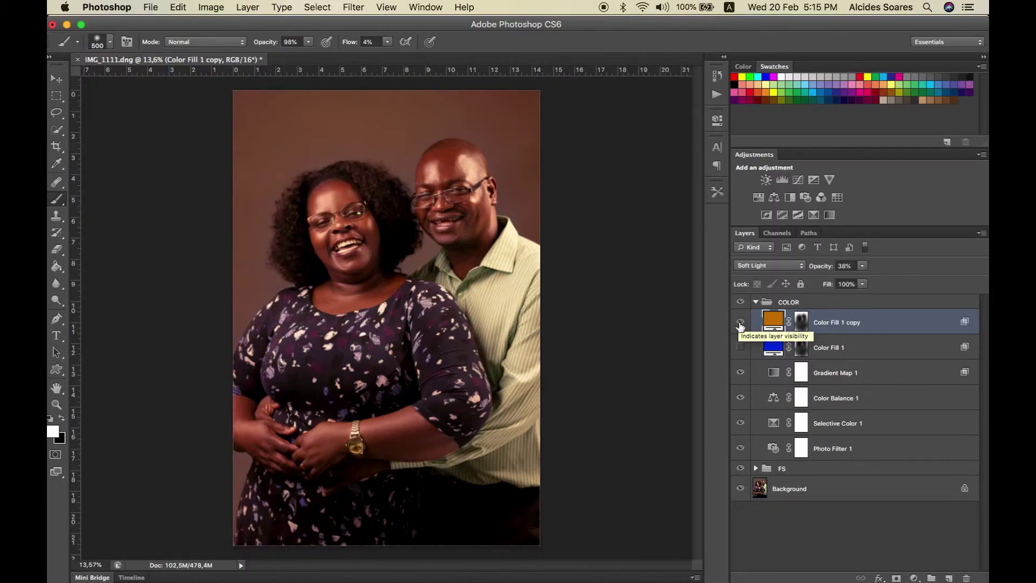
Toggle the orange Color Fill 1 copy on and off to judge its warm tint
left_click(740, 323)
left_click(740, 302)
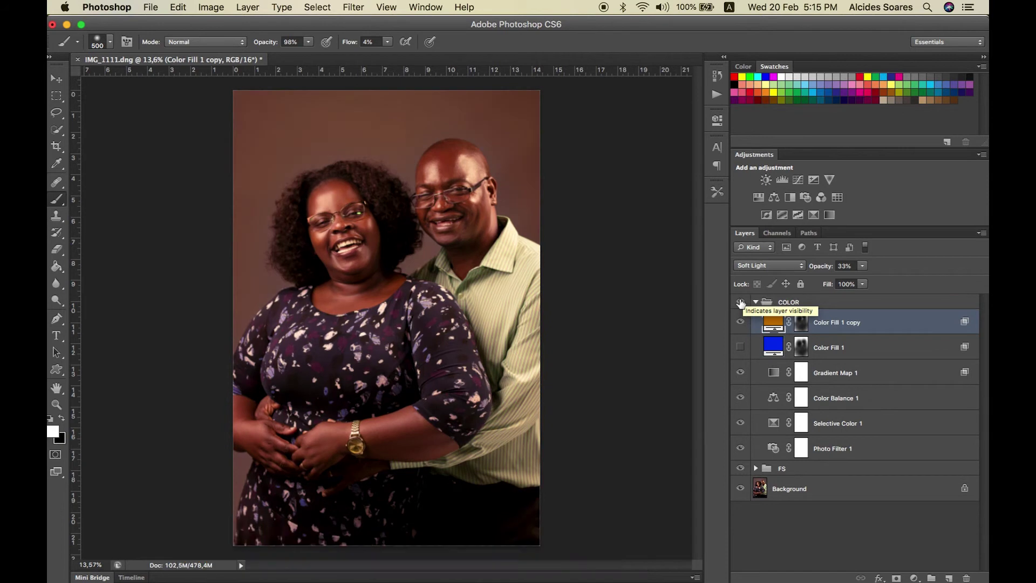
left_click(740, 323)
left_click(742, 320)
left_click(740, 322)
left_click(739, 347)
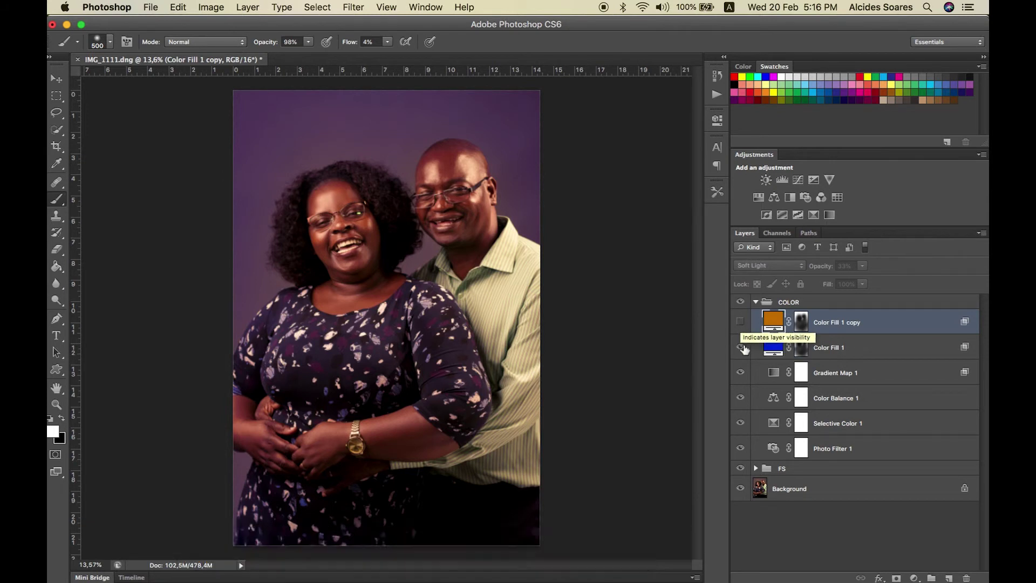
Compare against the blue Color Fill 1, leave only the orange fill visible, and collapse COLOR
left_click(740, 347)
left_click(741, 347)
left_click(741, 347)
left_click(741, 347)
left_click(741, 347)
left_click(741, 322)
left_click(741, 323)
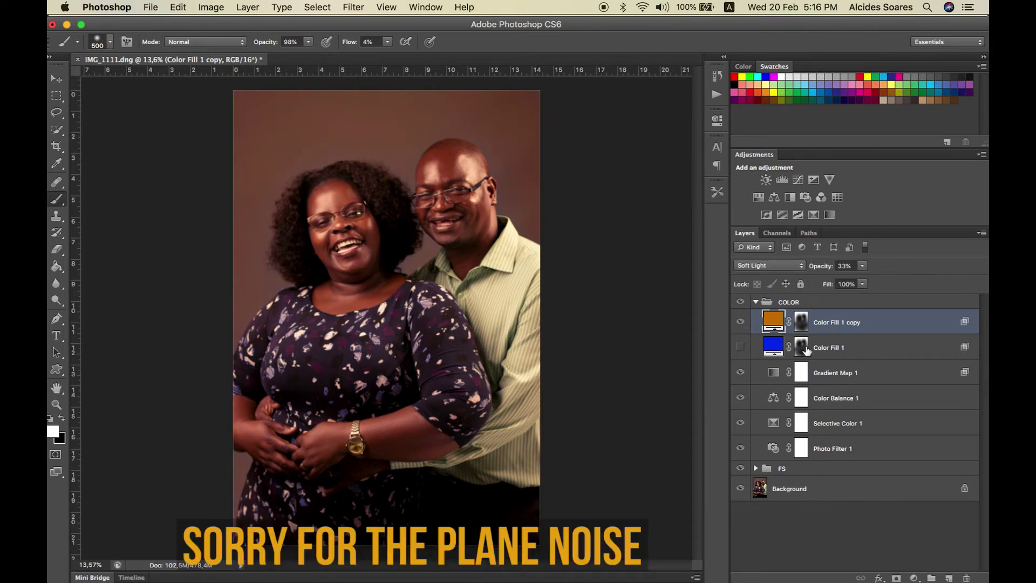
left_click(839, 349)
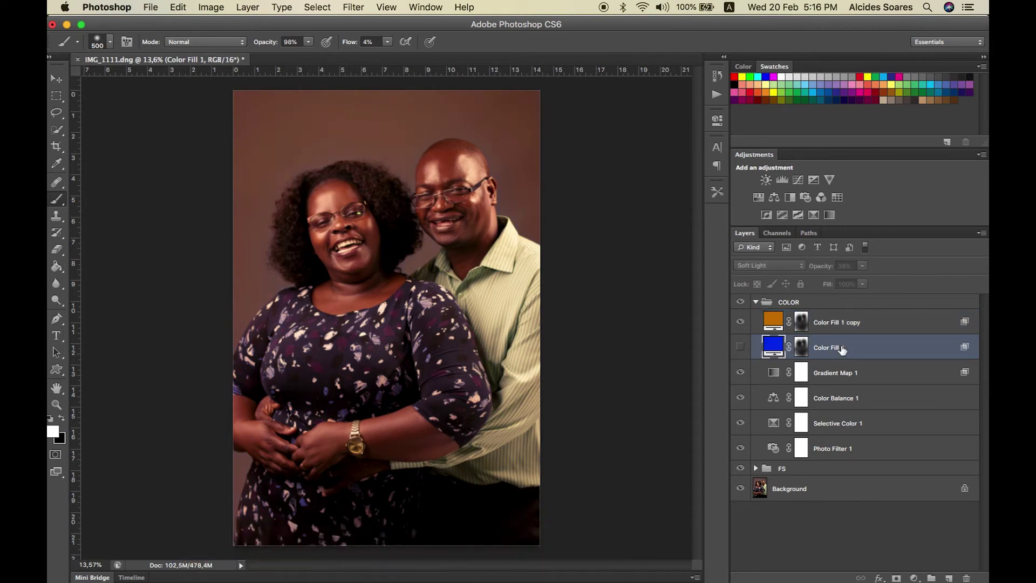
left_click(756, 302)
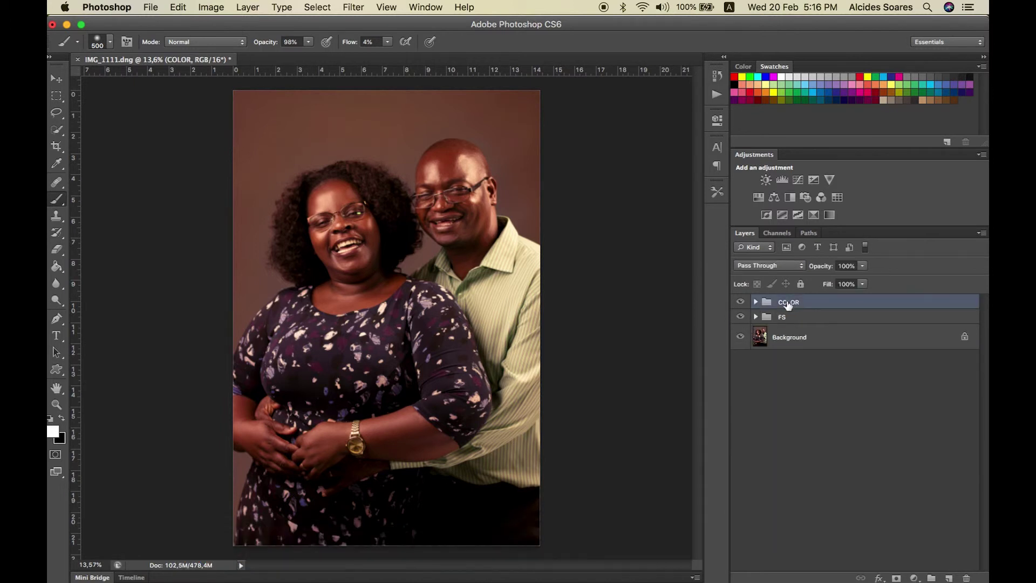
Add a Curves layer above COLOR, lift the RGB curve slightly, and name it Highlight
left_click(798, 180)
left_click_drag(620, 241, 614, 243)
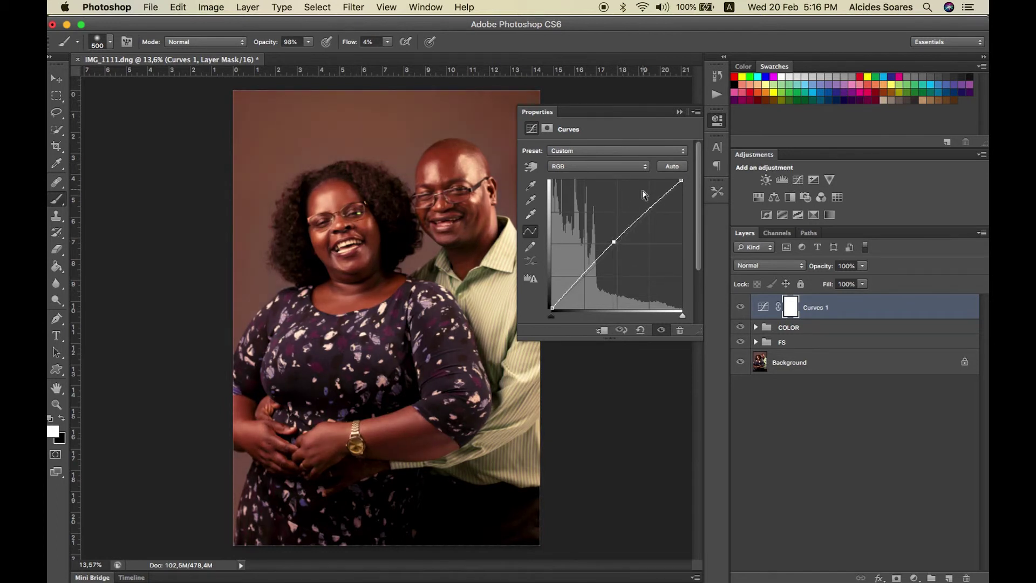
left_click(678, 113)
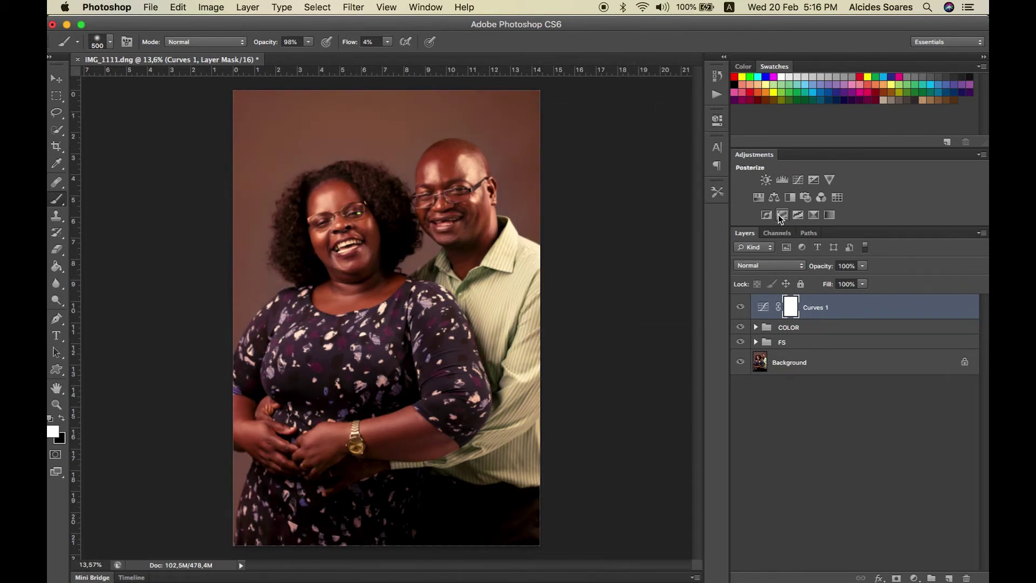
double_click(815, 307)
type("c")
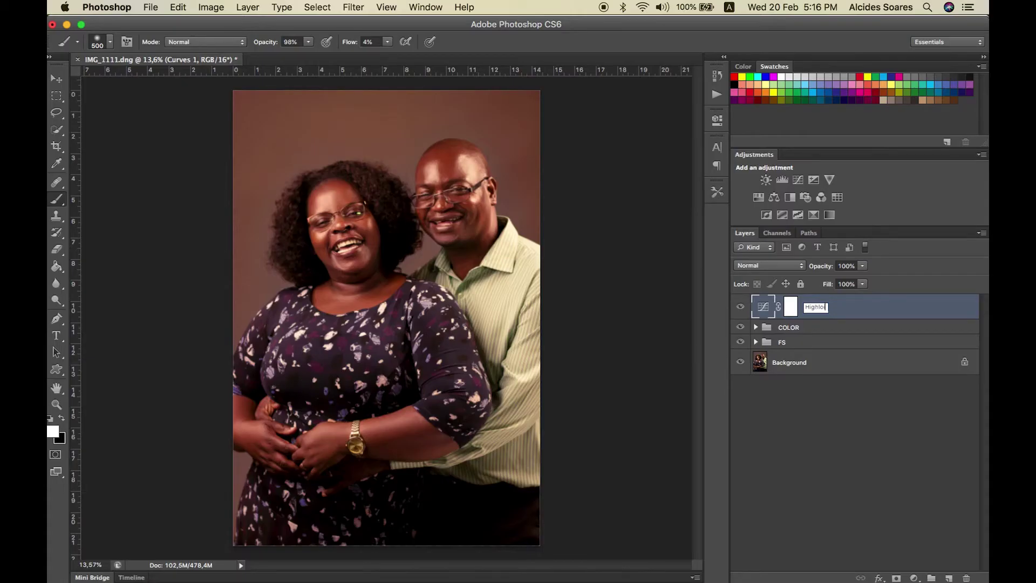
type("ght")
key("Return")
left_click(740, 307)
left_click(740, 307)
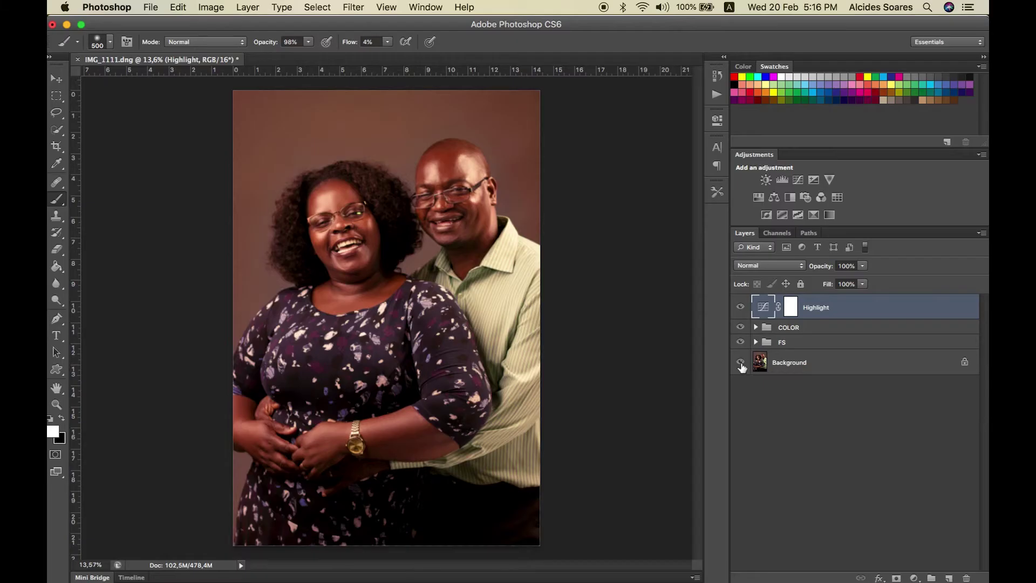
left_click(741, 364, "alt")
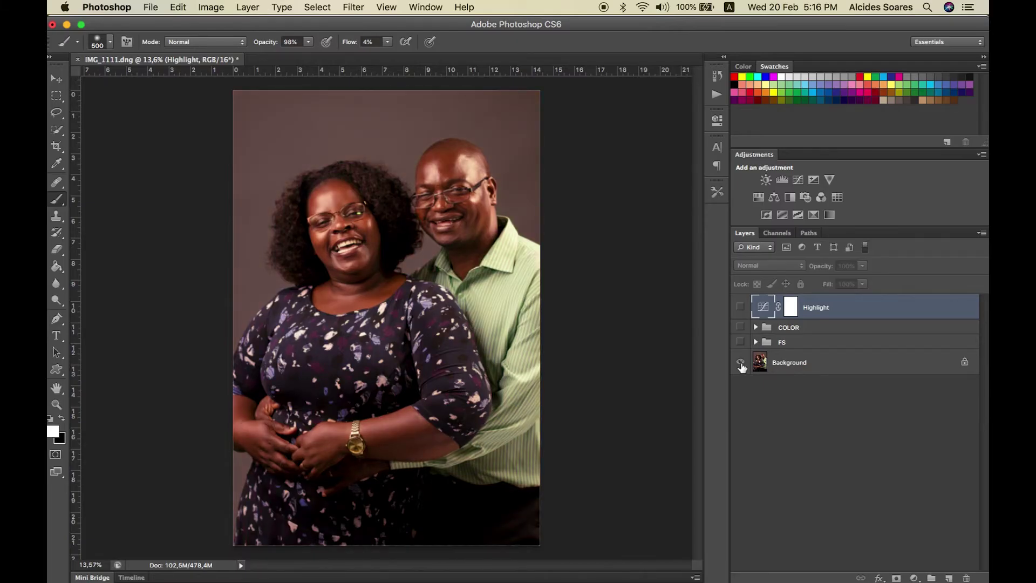
left_click(741, 365, "alt")
left_click(741, 365, "alt")
left_click(741, 365, "alt")
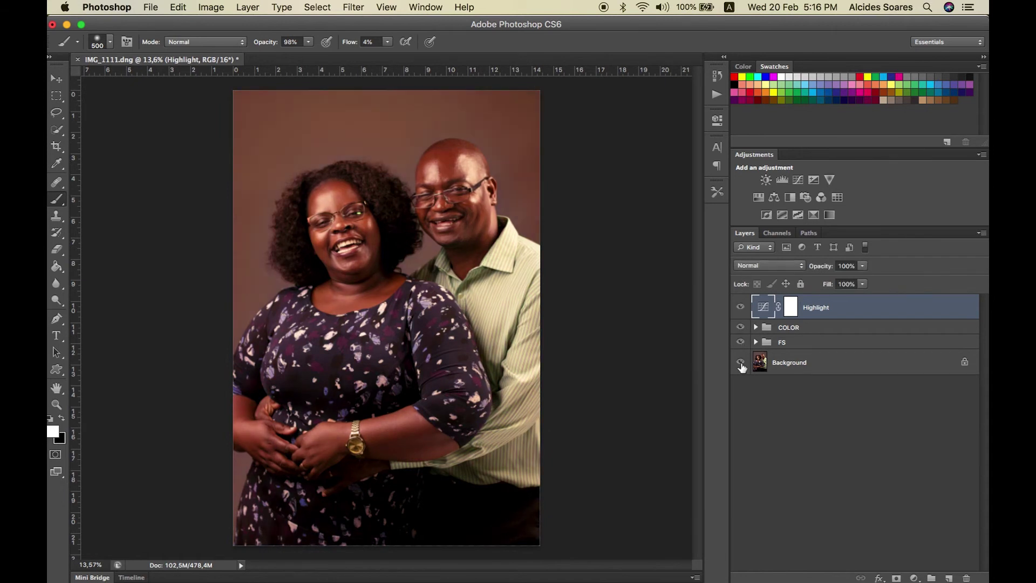
left_click(741, 365, "alt")
left_click(741, 365, "alt")
left_click(740, 362, "alt")
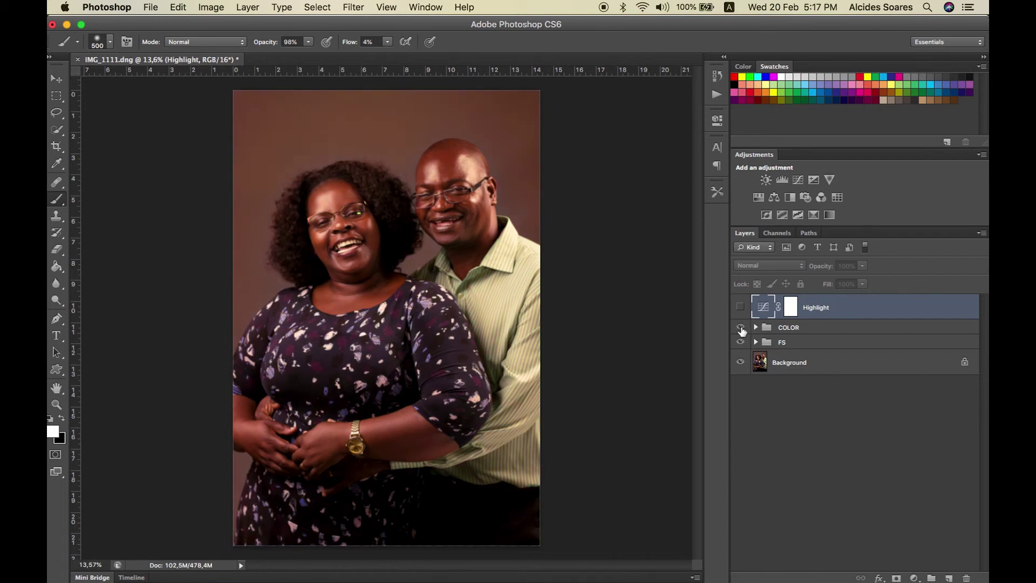
left_click(740, 307)
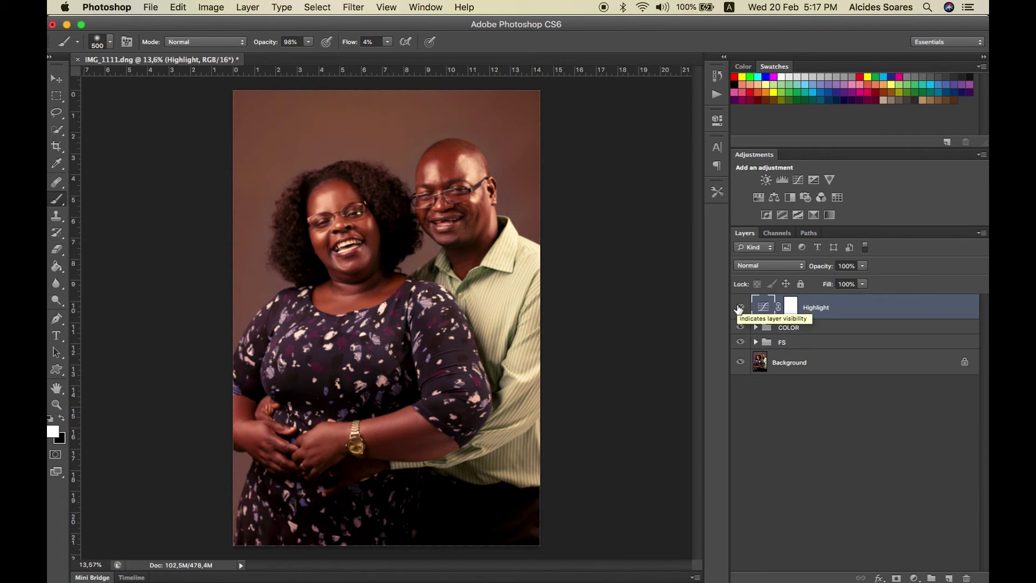
left_click(740, 361, "alt")
left_click(740, 362, "alt")
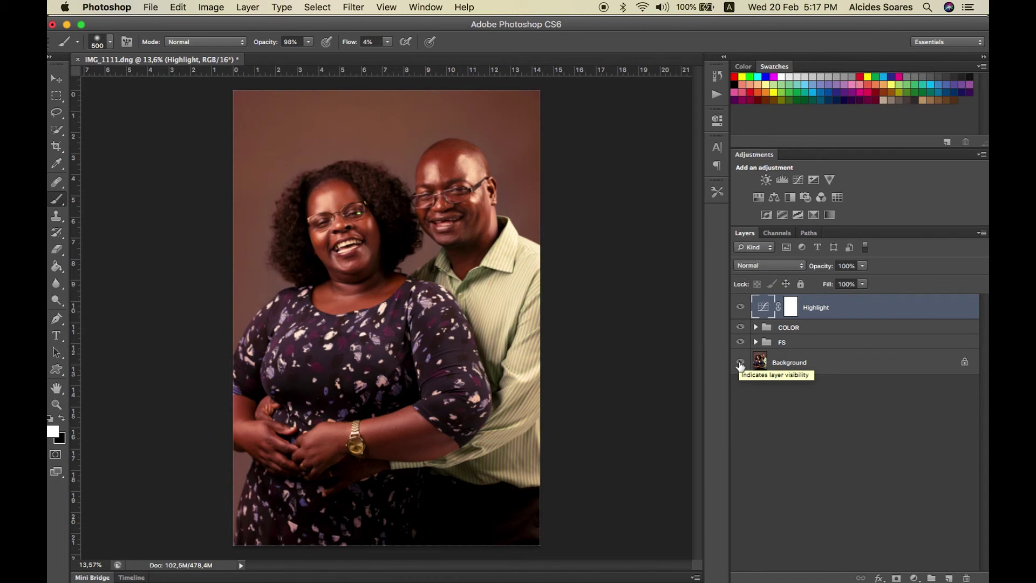